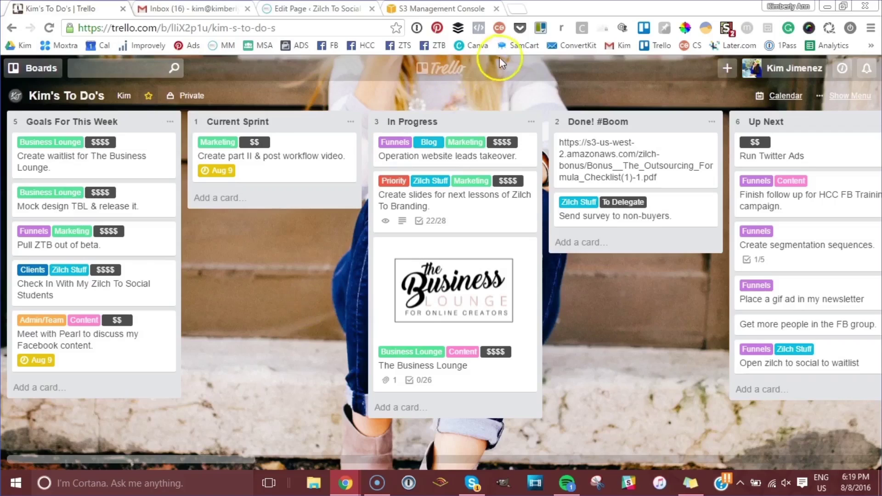
# Step: Open the overview of all boards and look through the starred and personal boards
pyautogui.click(457, 66)
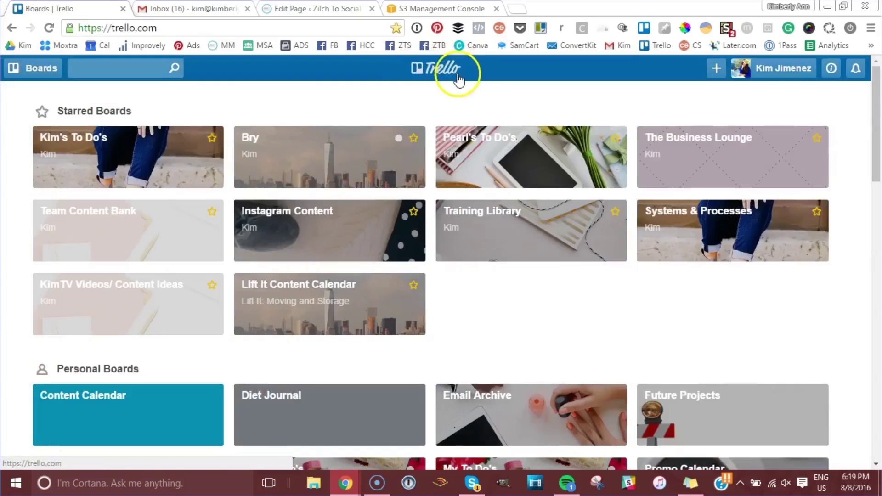
pyautogui.scroll(-15, 337, 269)
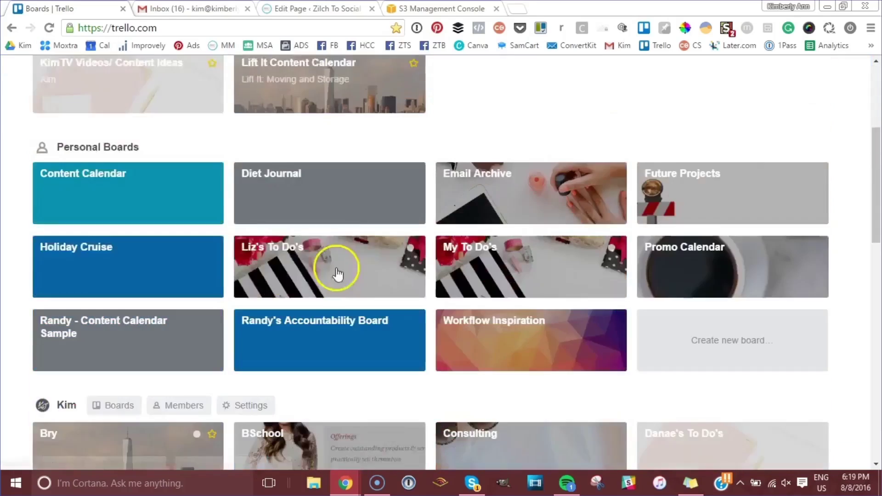
pyautogui.scroll(6, 337, 274)
pyautogui.scroll(10, 337, 275)
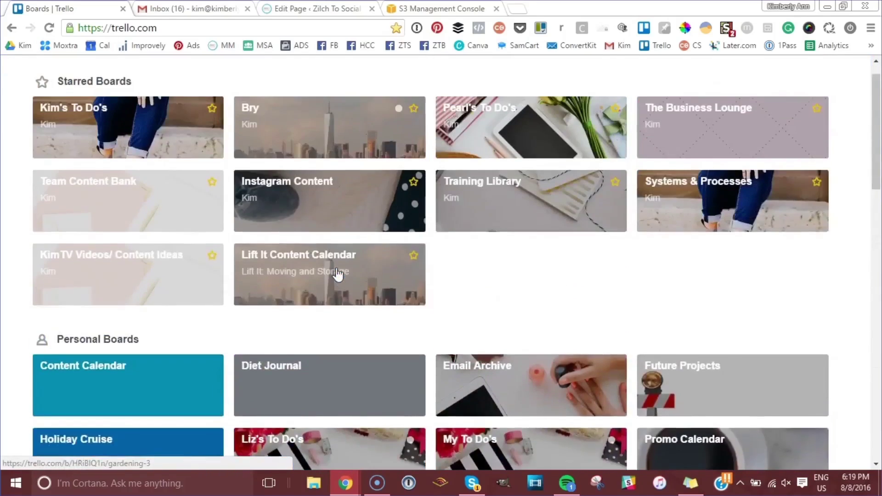
pyautogui.click(186, 161)
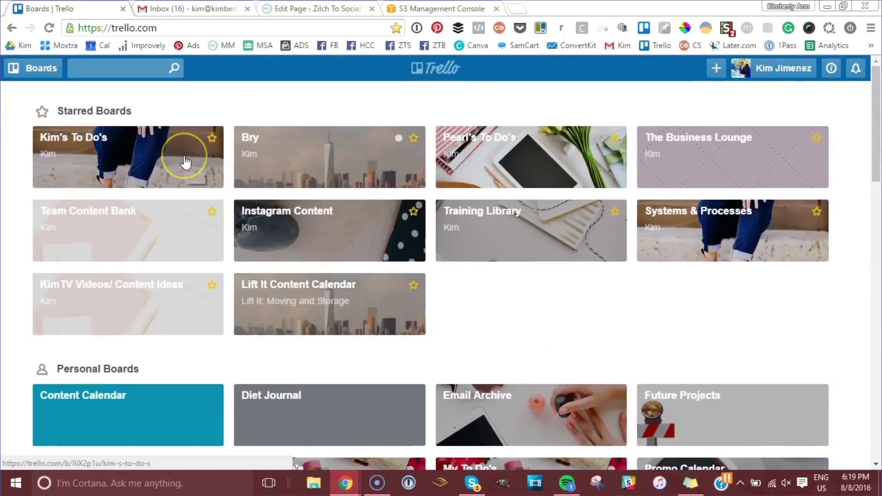
pyautogui.click(109, 146)
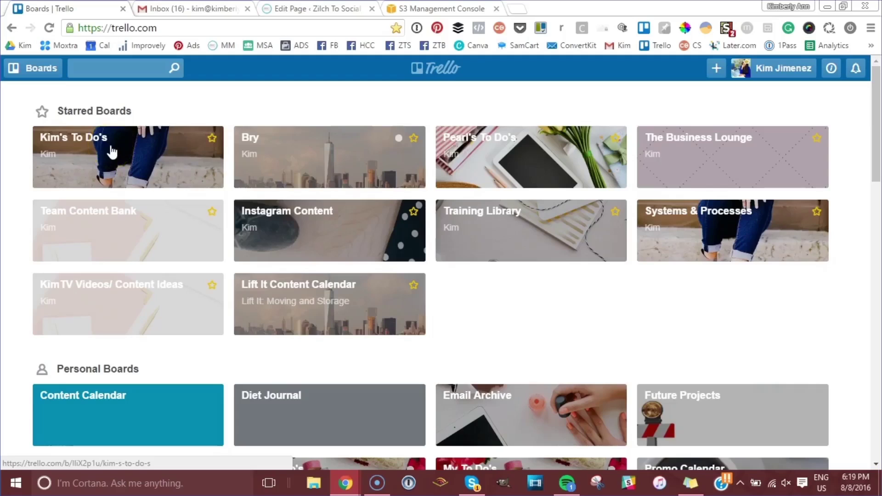
# Step: Create a private board titled "Demo" without a team and hide its side menu
pyautogui.click(717, 70)
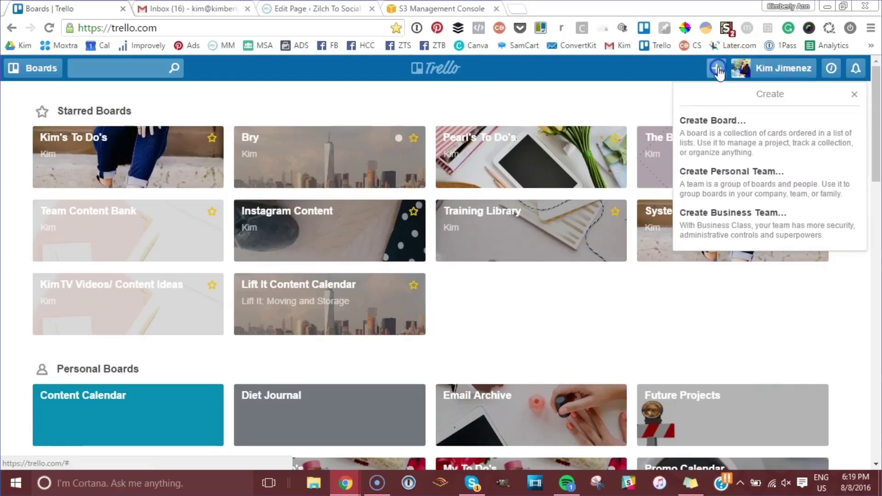
pyautogui.click(745, 146)
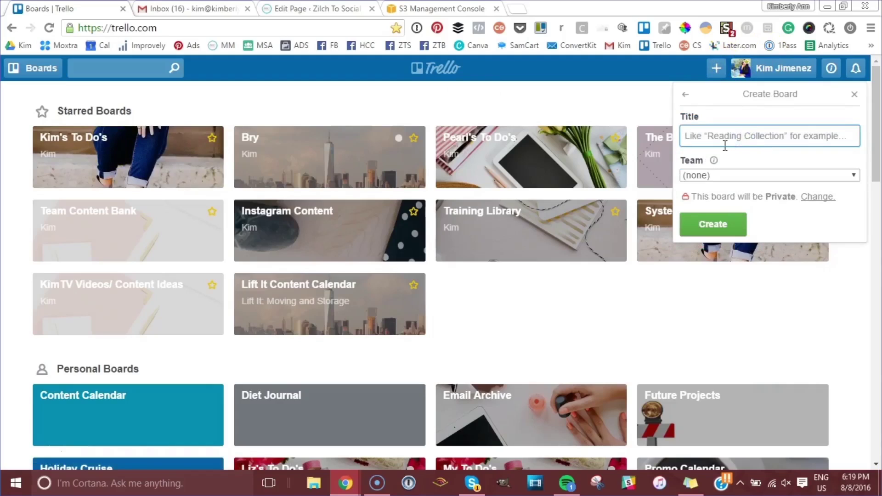
pyautogui.write('Demo')
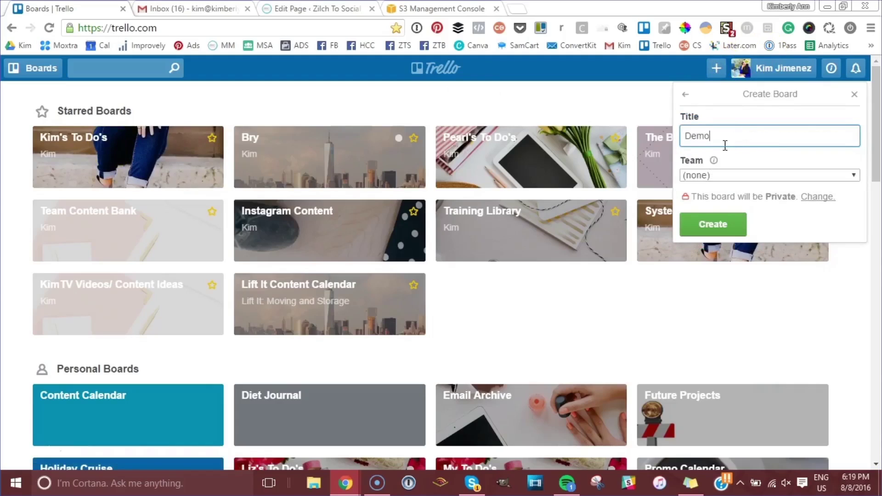
pyautogui.press('Return')
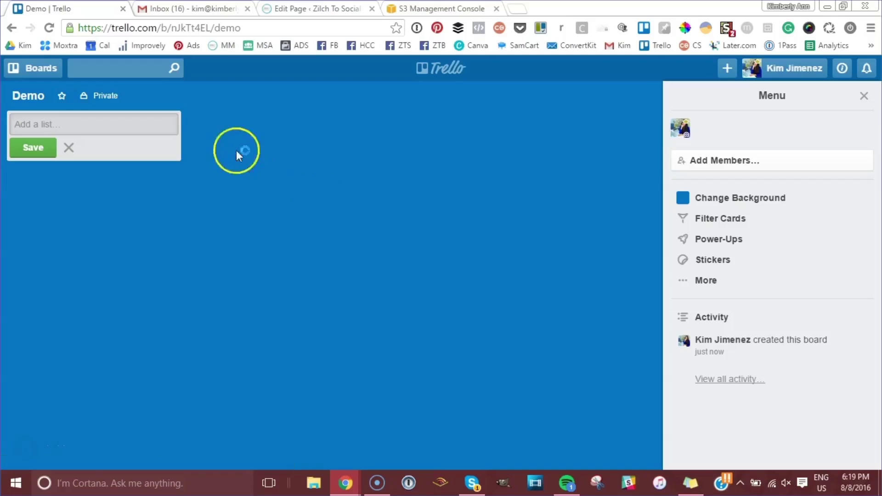
pyautogui.click(865, 95)
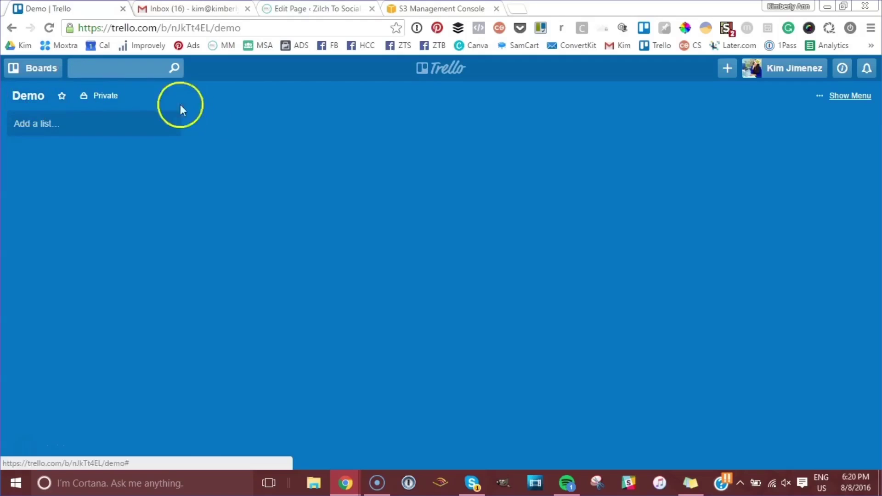
# Step: Add three lists to the Demo board named "To Do", "Doing" and "Done"
pyautogui.click(65, 124)
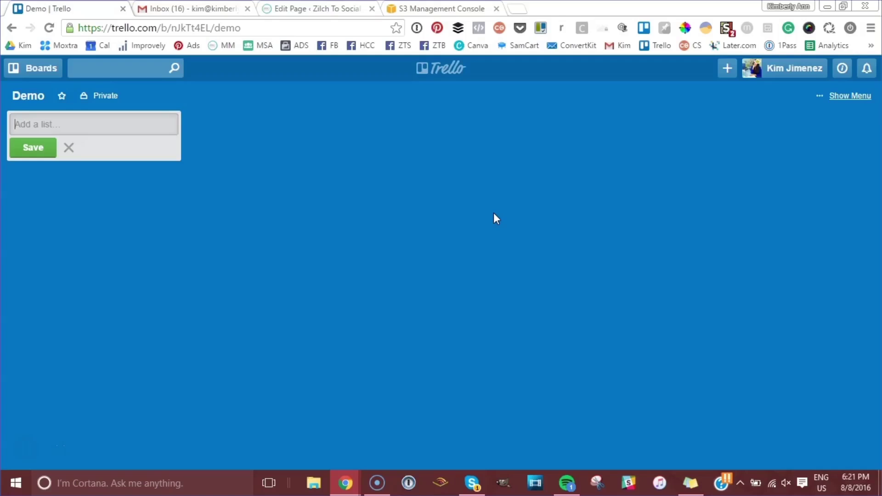
pyautogui.write('To Do')
pyautogui.press('Return')
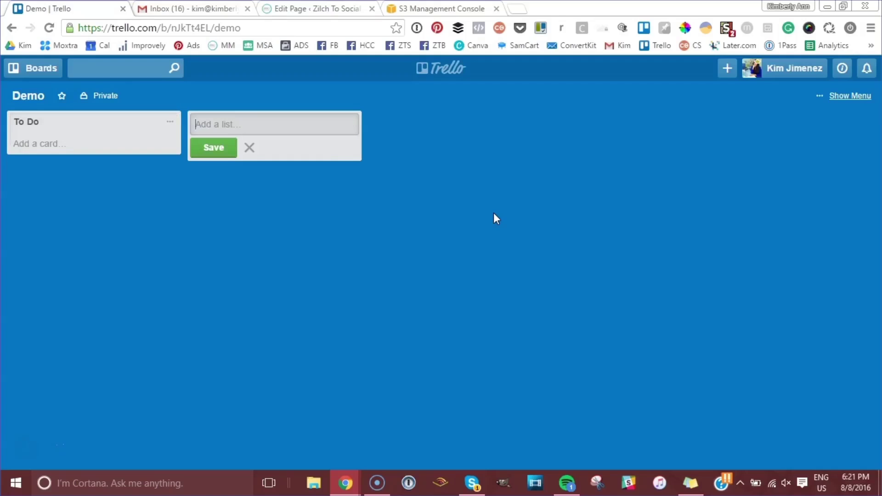
pyautogui.write('Doing')
pyautogui.press('Return')
pyautogui.write('Done')
pyautogui.press('Return')
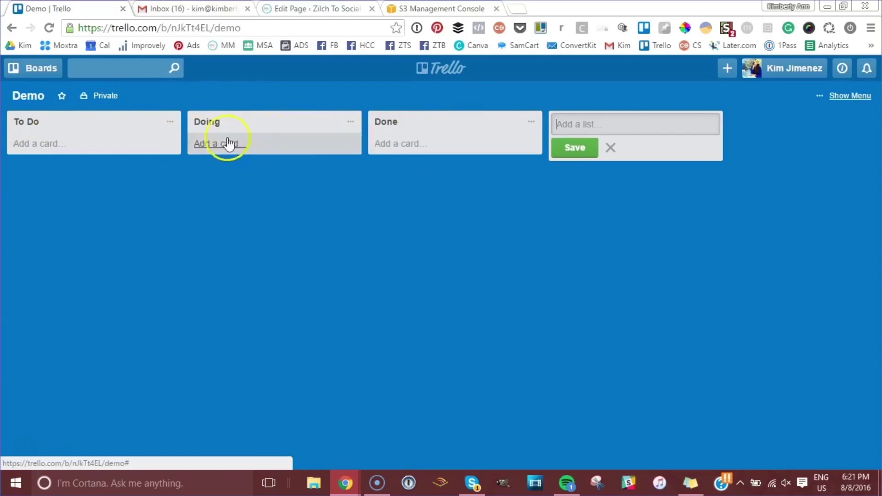
# Step: Add the card "Meeting with Client X at Fav. Coffee Shop." to the To Do list and move it to Done
pyautogui.click(45, 147)
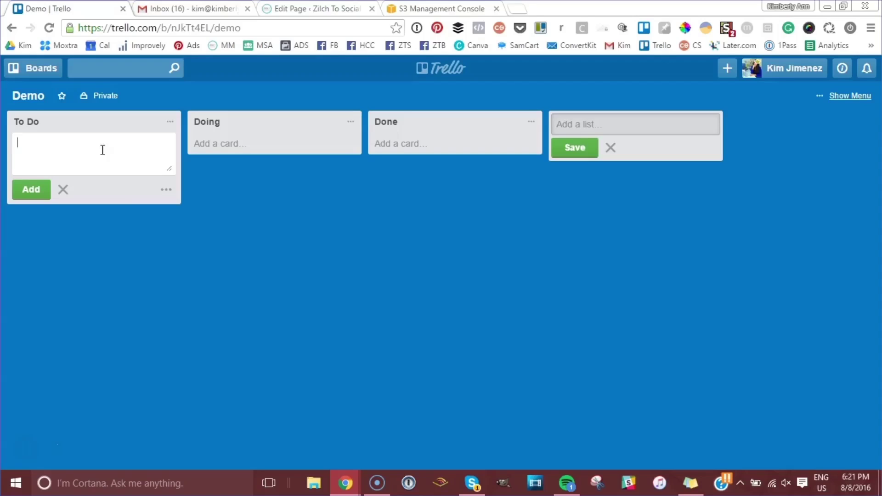
pyautogui.write('Meeting with Client X at')
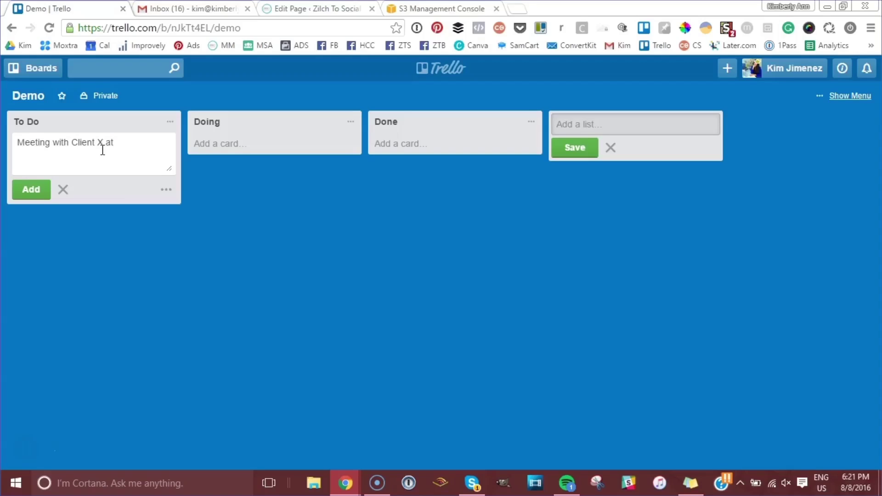
pyautogui.write(' Fav. Coffe Sho')
pyautogui.press('BackSpace')
pyautogui.press('BackSpace')
pyautogui.press('BackSpace')
pyautogui.press('BackSpace')
pyautogui.write('e Shop.')
pyautogui.press('Return')
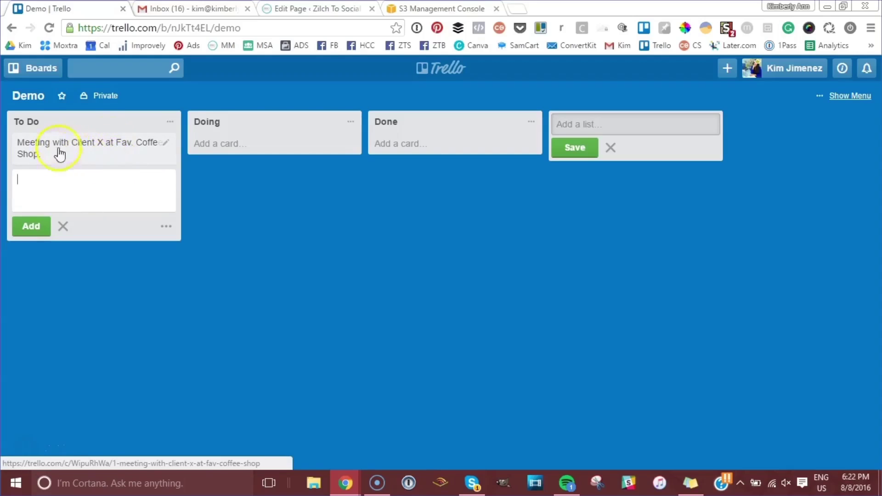
pyautogui.moveTo(111, 147); pyautogui.dragTo(404, 157)
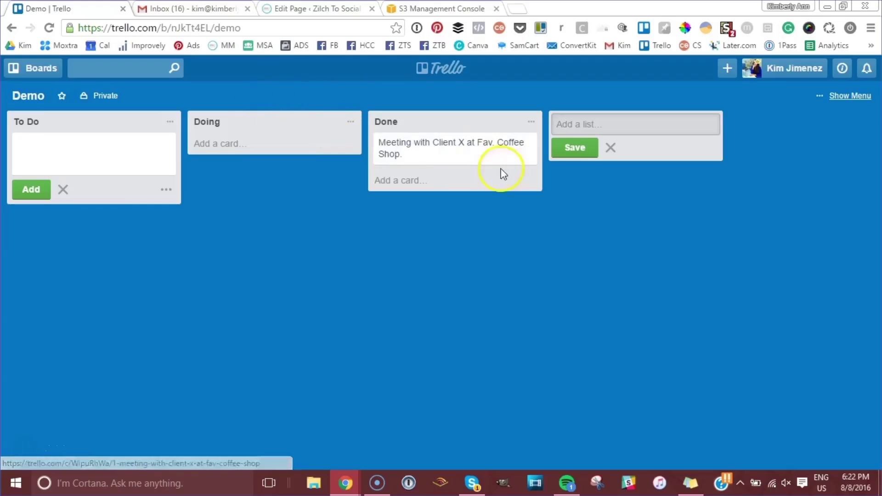
# Step: Add the cards "Write copy for my new sales page." and "Design new blog content." to the To Do list
pyautogui.click(95, 145)
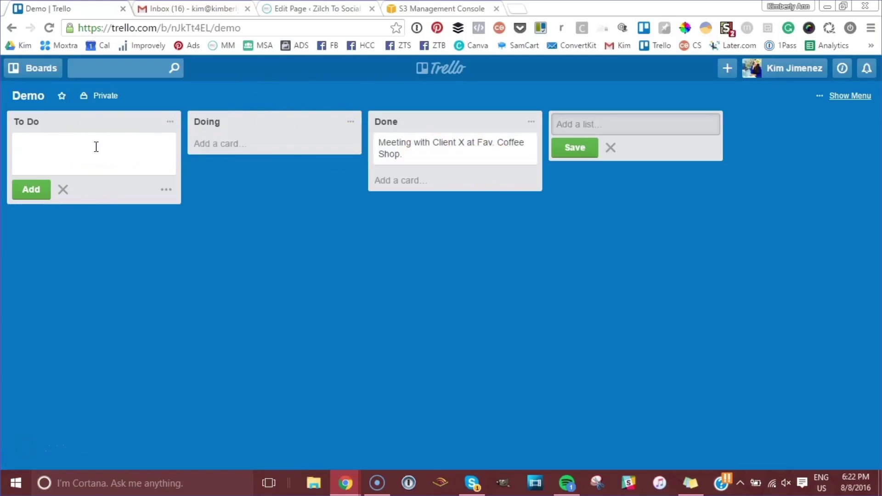
pyautogui.write('Write copy for my new salge.')
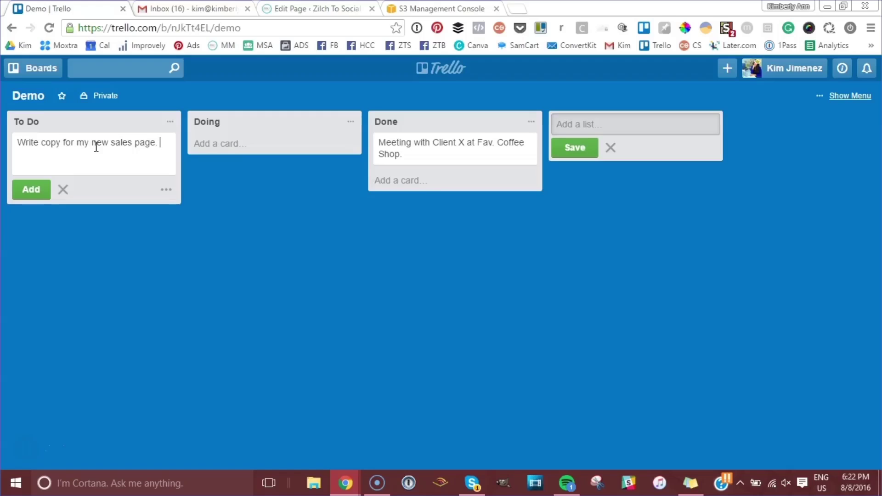
pyautogui.press('Return')
pyautogui.write('Design new')
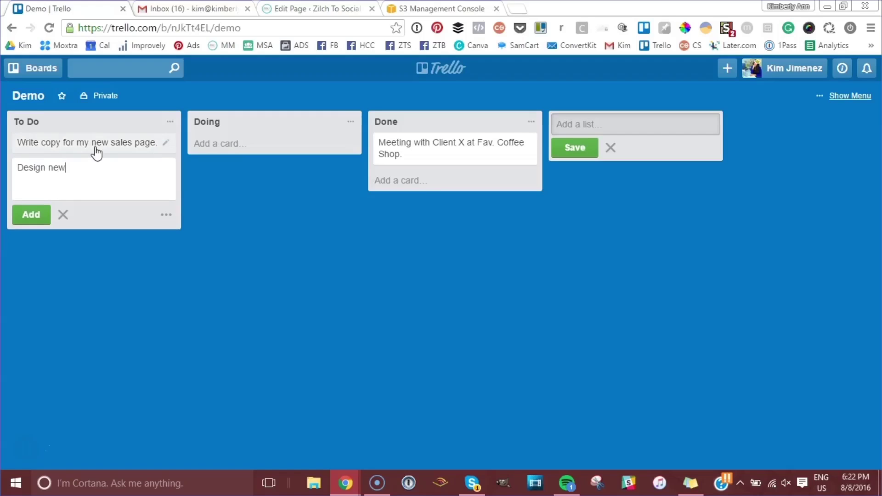
pyautogui.write(' blog content.')
pyautogui.press('Return')
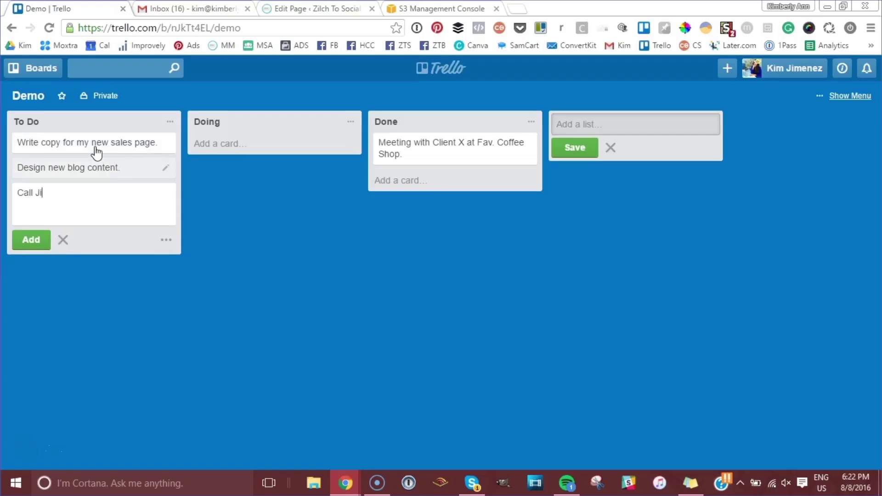
# Step: Add two more To Do cards: one for calling an acquaintance's mom and "Check in with team member X."
pyautogui.write("Call Jimmy's mom.")
pyautogui.press('Return')
pyautogui.write('Check')
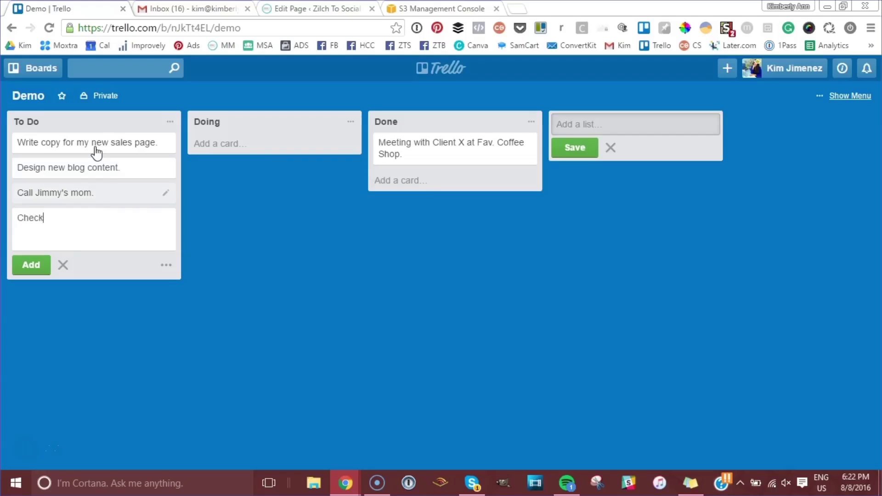
pyautogui.write(' in with team member X.')
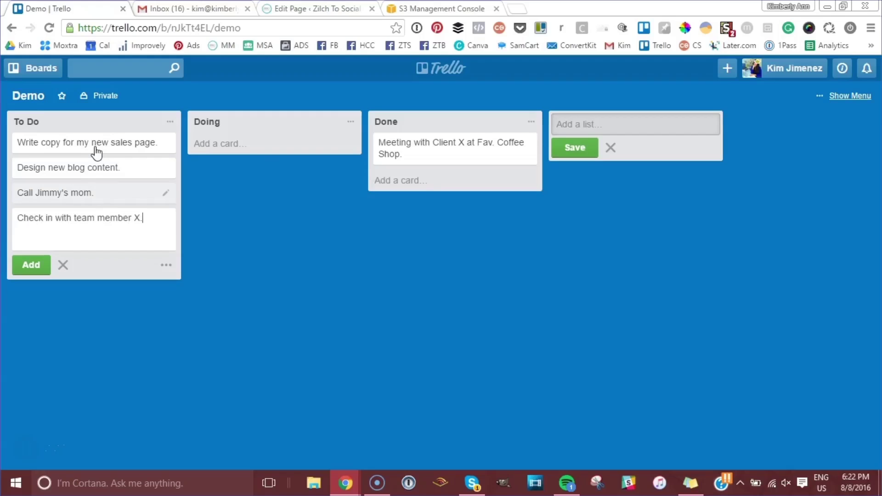
pyautogui.press('Return')
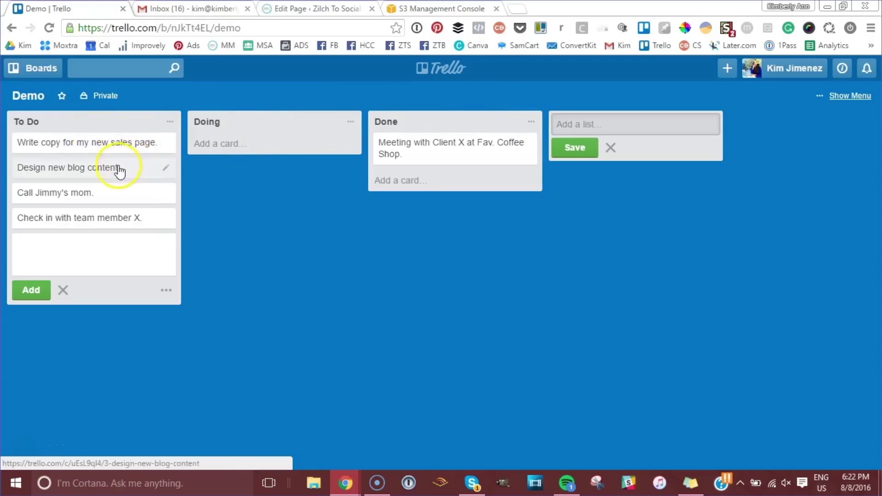
# Step: Give the card "Write copy for my new sales page." a due date of 8/9/2016 at 12:00 PM
pyautogui.click(132, 148)
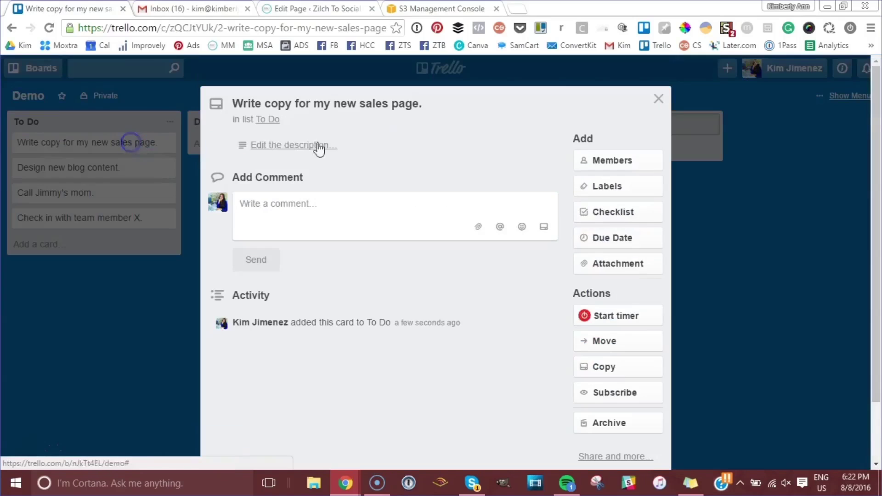
pyautogui.click(601, 238)
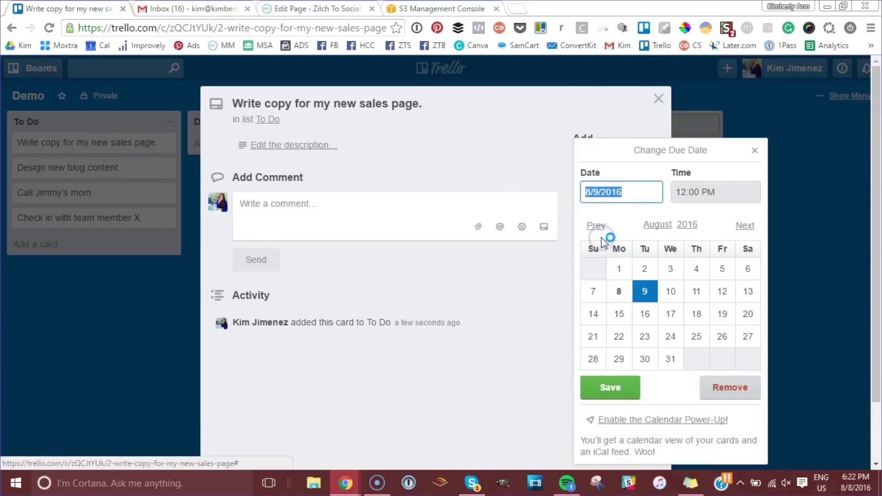
pyautogui.click(610, 387)
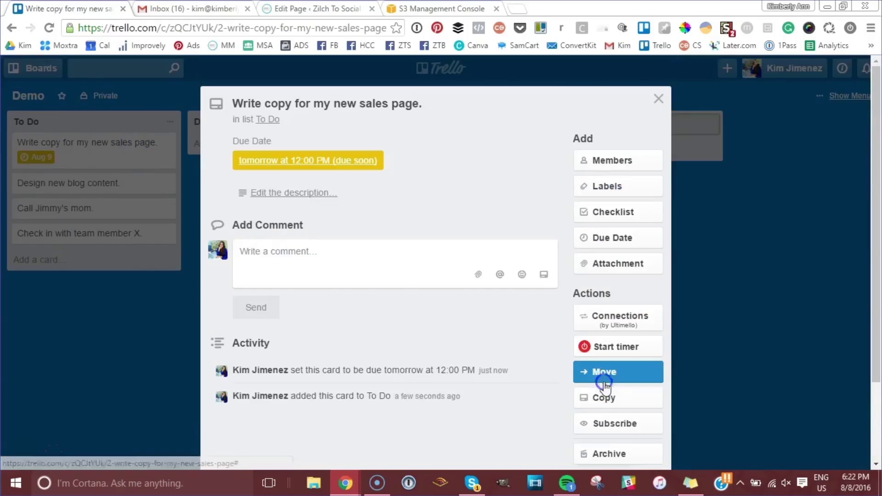
# Step: Rename the green label "Urgent", recolor it red, and apply it to the sales page card
pyautogui.click(617, 186)
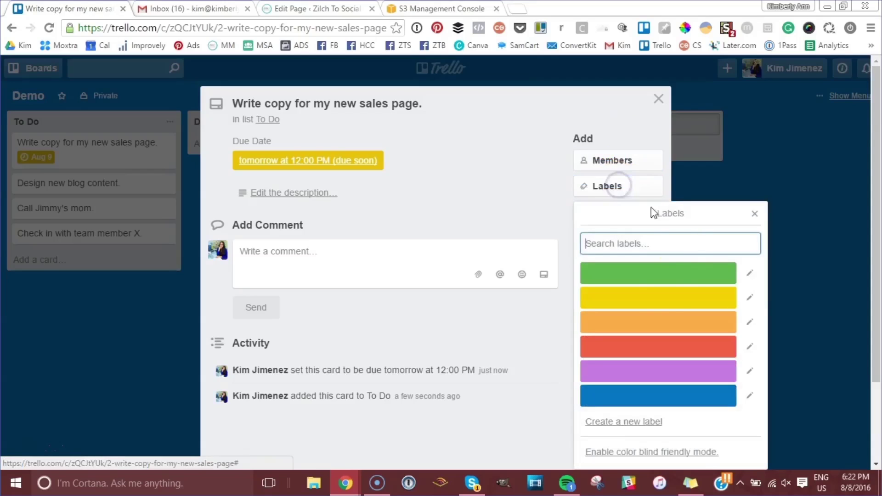
pyautogui.click(753, 275)
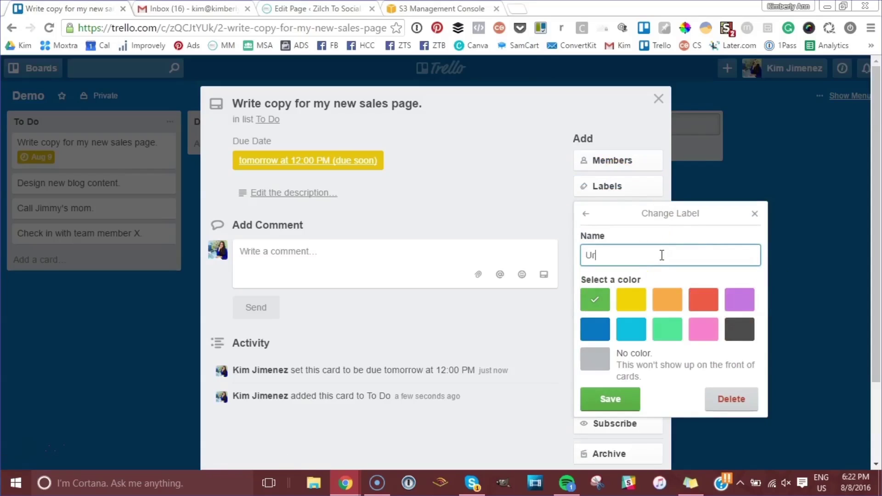
pyautogui.click(703, 299)
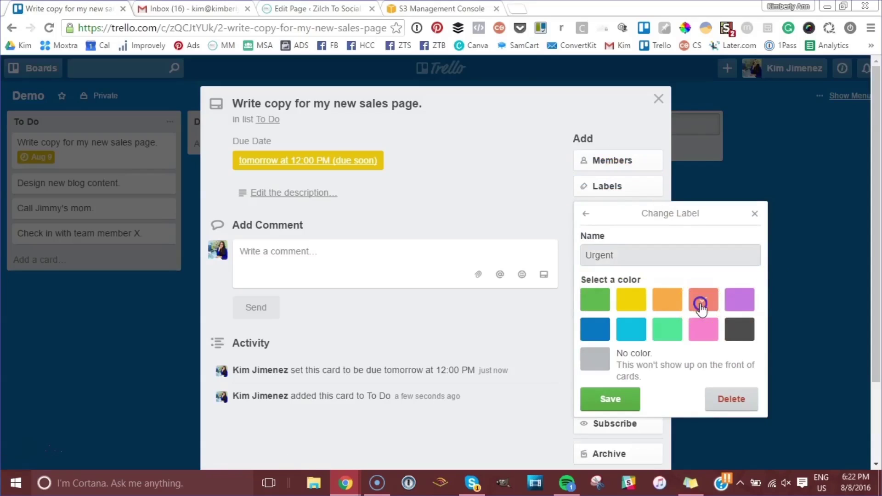
pyautogui.click(610, 404)
pyautogui.click(624, 347)
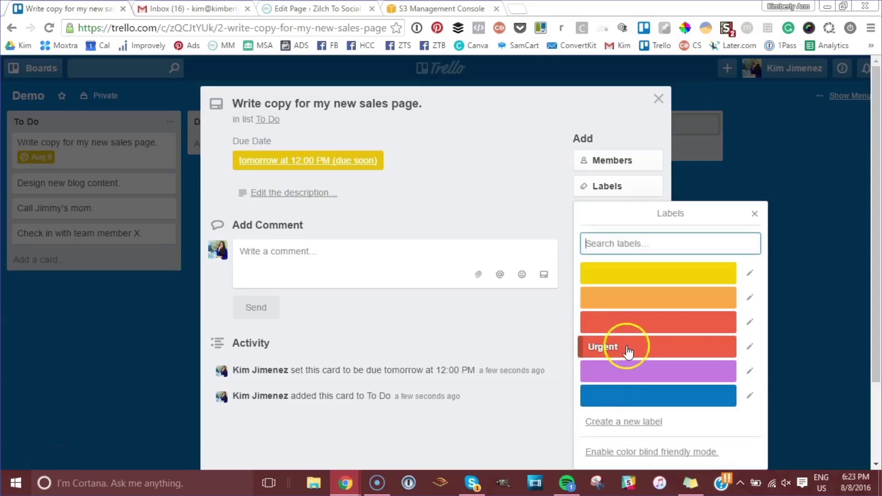
pyautogui.click(569, 103)
# Step: Start the sales page card's description with the bullet lines Headline, Problem, Pain Point and Solution
pyautogui.click(319, 196)
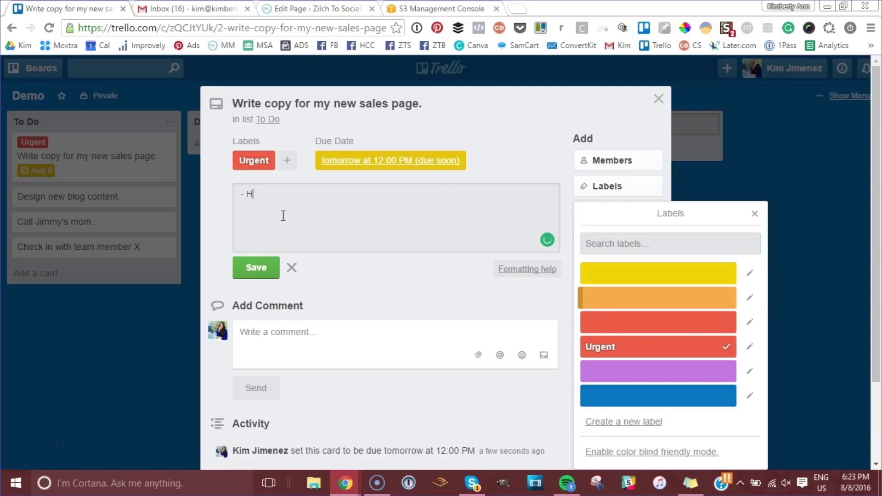
pyautogui.write('ine  - P')
pyautogui.write('roblem')
pyautogui.press('Return')
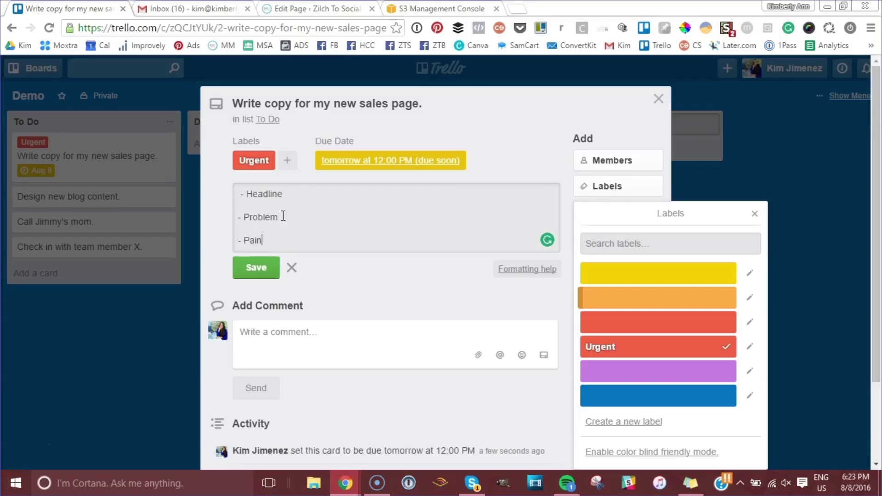
pyautogui.press('Return')
pyautogui.press('Return')
pyautogui.write('- Solution')
pyautogui.press('Return')
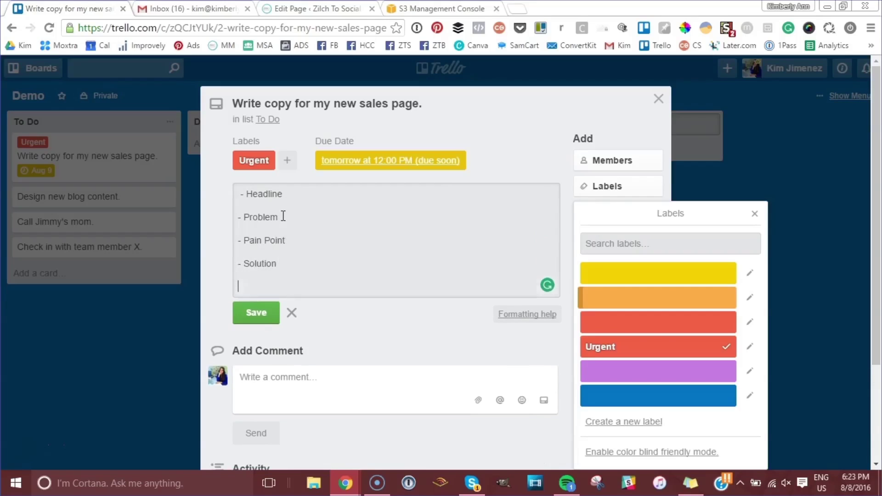
# Step: Add the bullet lines Testimonials and Call To Action to the description and save it
pyautogui.write('- Testimonials')
pyautogui.press('Return')
pyautogui.press('Return')
pyautogui.write('- C')
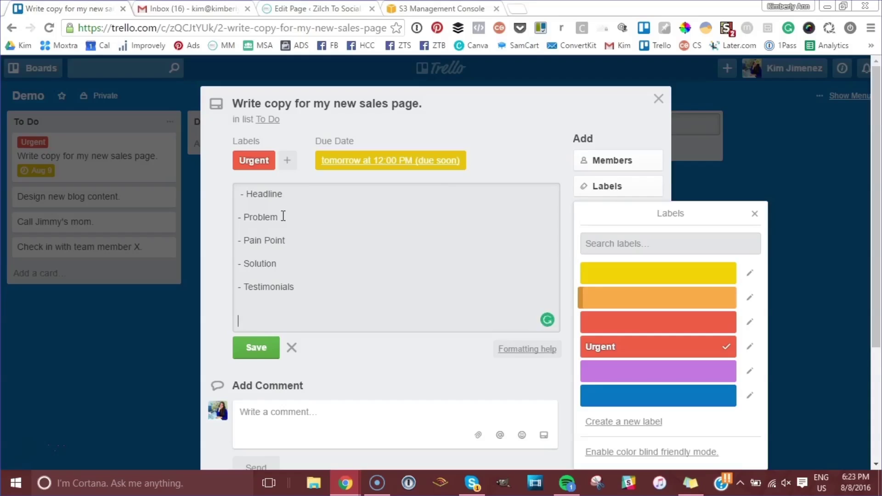
pyautogui.press('BackSpace')
pyautogui.write('- Call To Action')
pyautogui.press('Return')
pyautogui.click(254, 353)
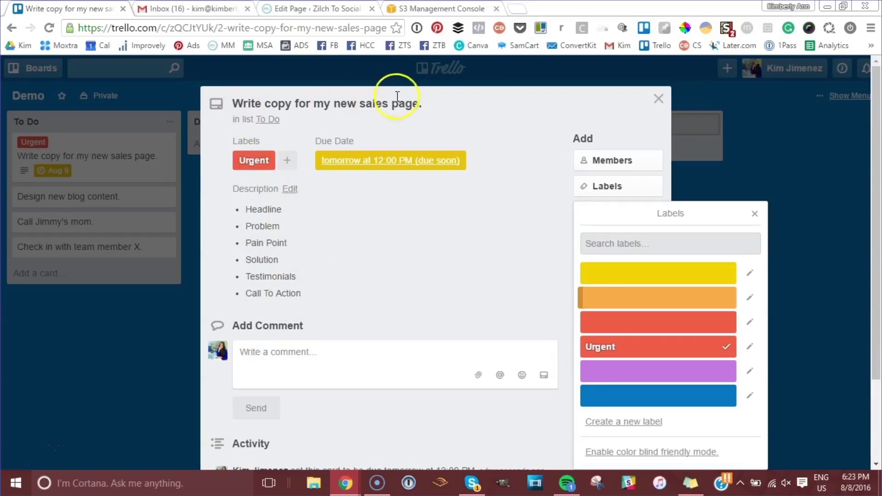
# Step: Attach the file "MM-Pricing-Table-and-Calculators (1).xlsx" from the computer to the sales page card, then open and cancel the Dropbox source
pyautogui.click(754, 214)
pyautogui.click(591, 264)
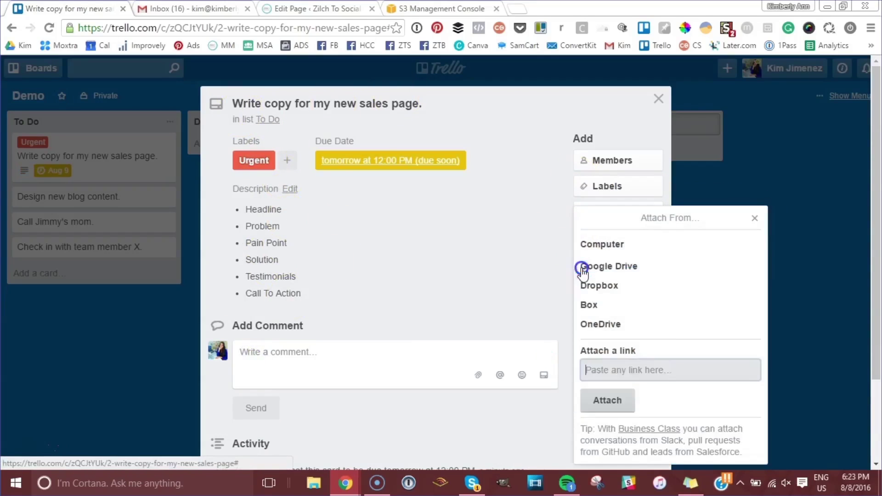
pyautogui.click(642, 243)
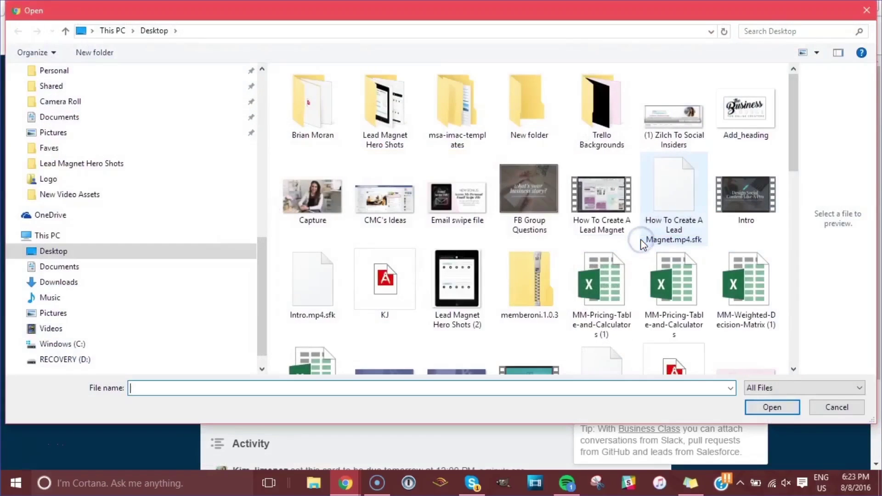
pyautogui.press('Escape')
pyautogui.click(601, 286)
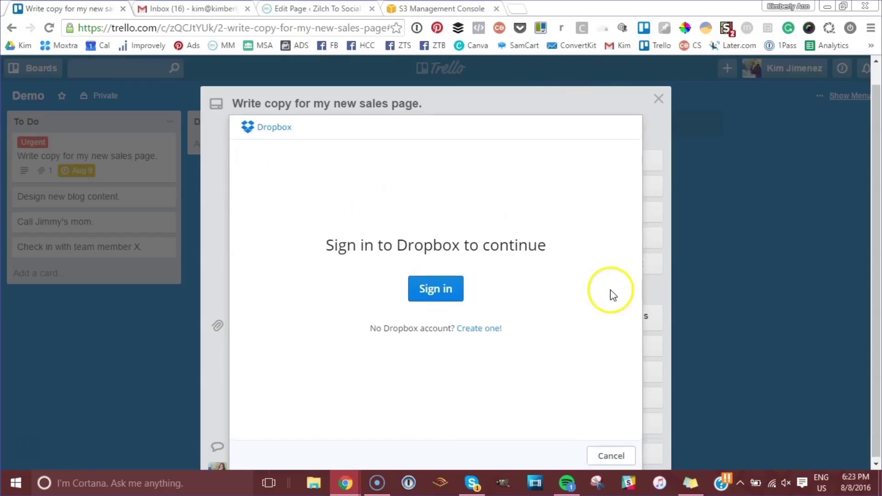
pyautogui.click(605, 455)
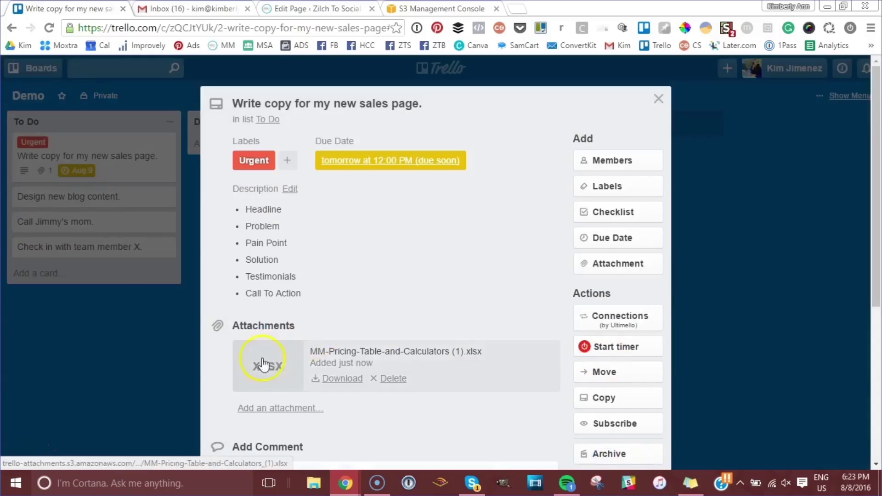
# Step: Open the card's attachment options and load the mini-course page of the owner's website in a new browser tab
pyautogui.click(614, 264)
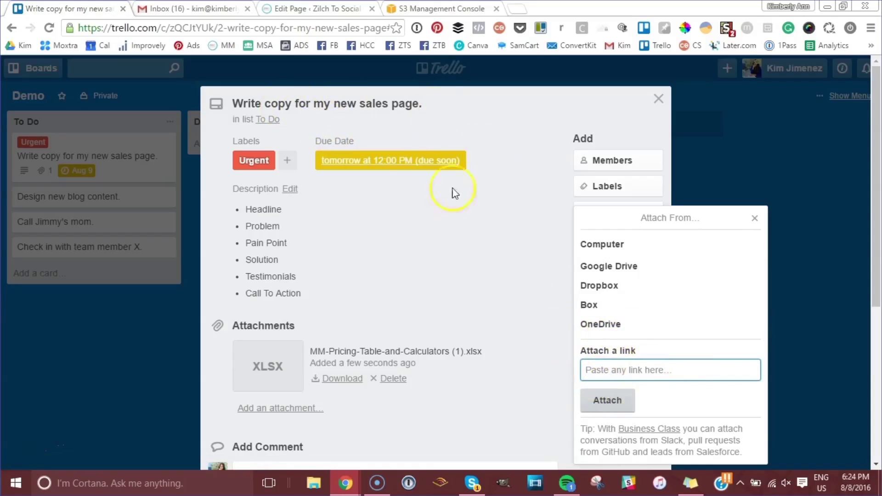
pyautogui.click(517, 8)
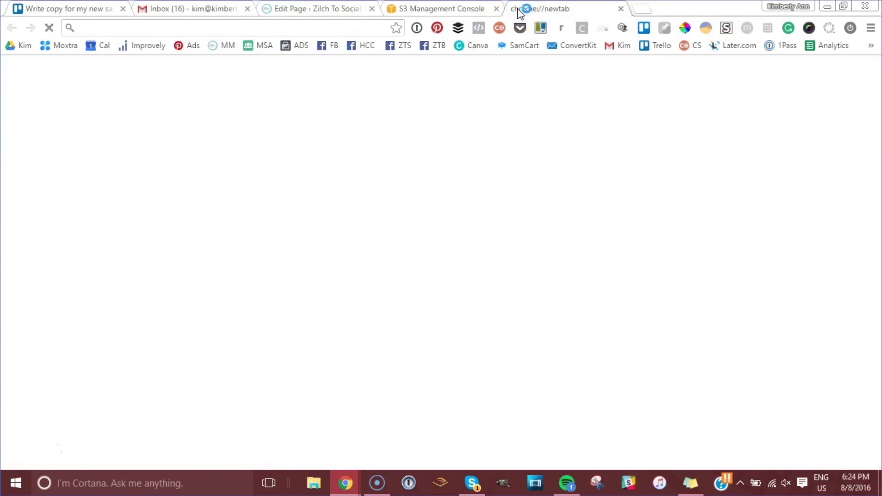
pyautogui.write('k')
pyautogui.press('Right')
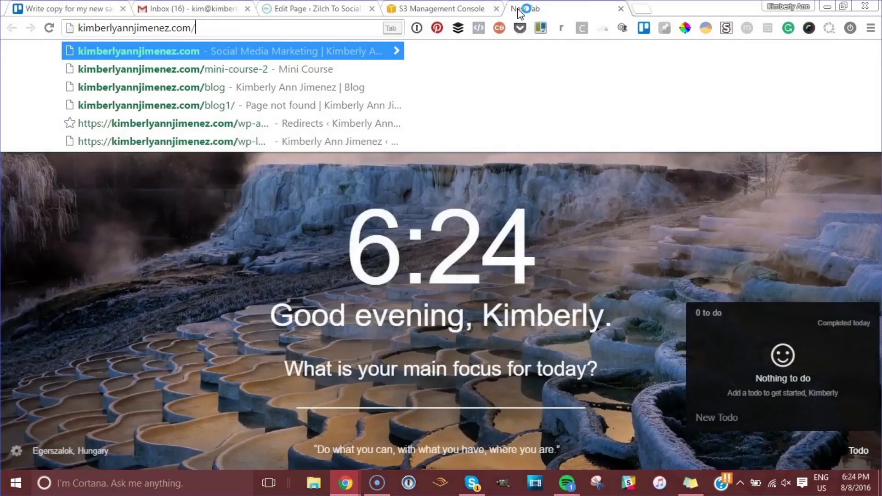
pyautogui.write('mini-course')
pyautogui.press('Return')
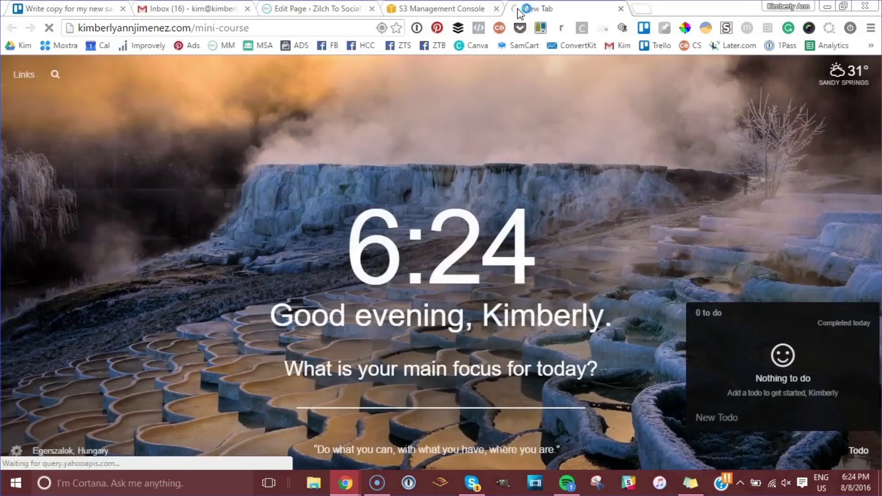
# Step: Copy the mini-course page address and attach it to the card as a link named with the owner's first name and "CC Course"
pyautogui.click(342, 28)
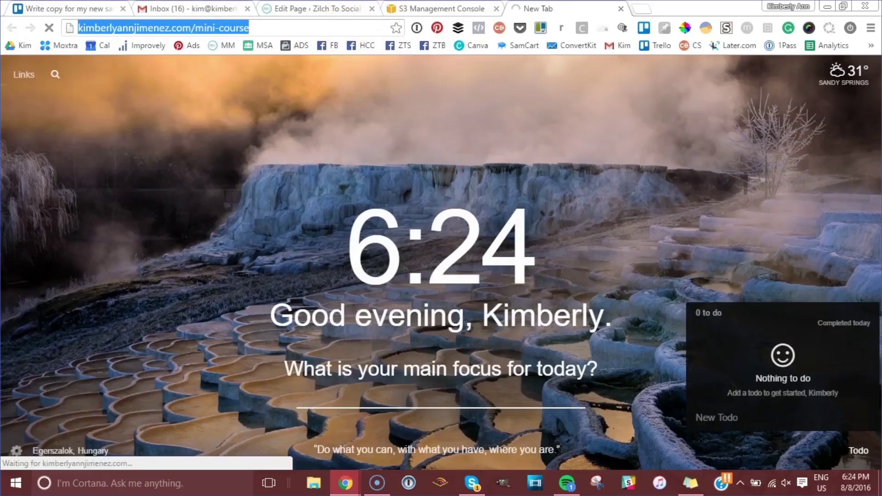
pyautogui.hotkey('ctrl', 'c')
pyautogui.hotkey('ctrl', '1')
pyautogui.hotkey('ctrl', 'v')
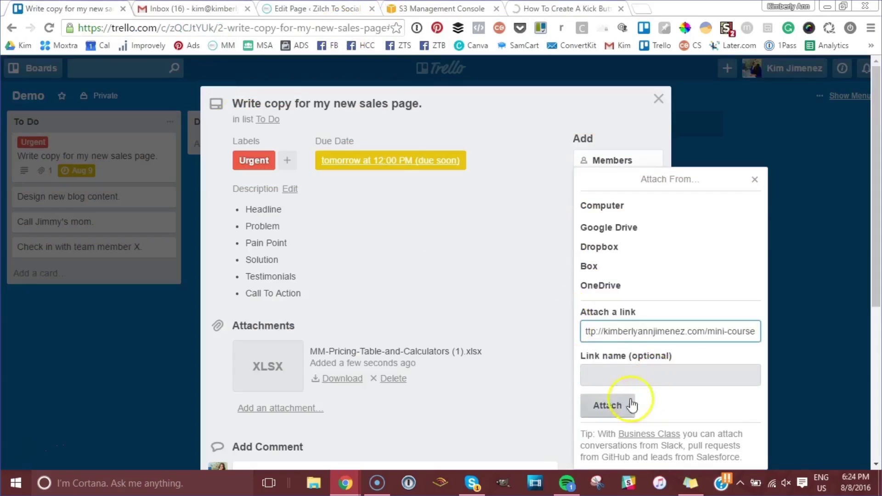
pyautogui.click(612, 379)
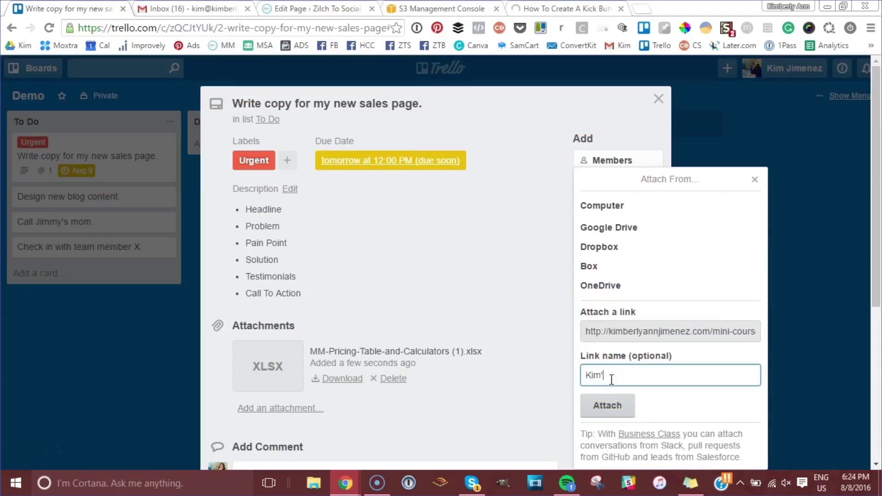
pyautogui.write("Kim's CC Course")
pyautogui.click(607, 406)
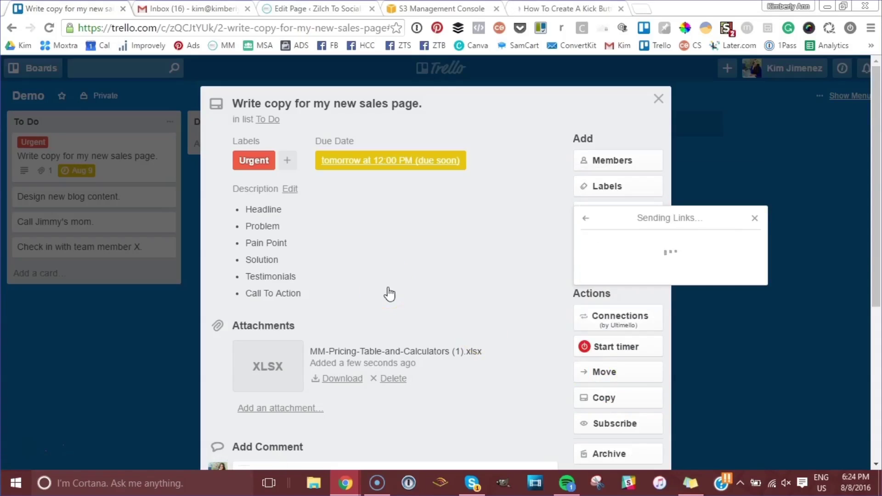
# Step: Look through the card's attachments, comment area, activity log and available card actions
pyautogui.scroll(-3, 414, 304)
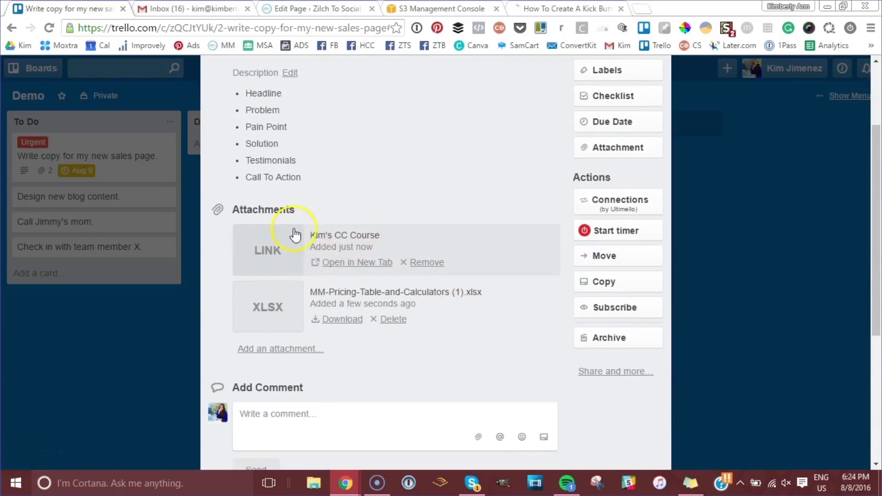
pyautogui.scroll(-3, 292, 232)
pyautogui.click(282, 280)
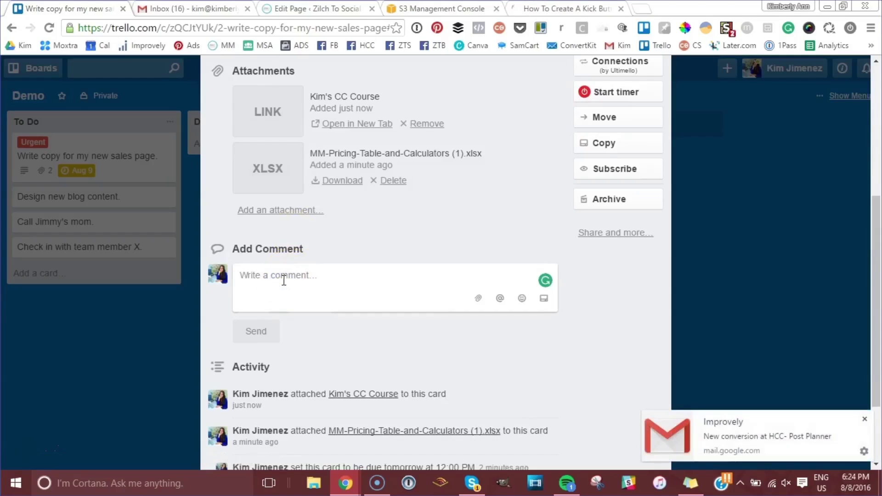
pyautogui.click(865, 419)
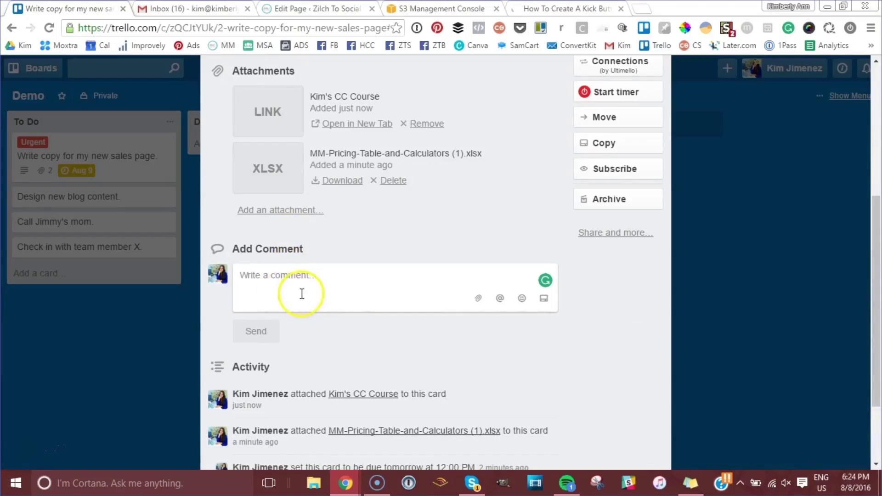
pyautogui.scroll(-1, 304, 294)
pyautogui.scroll(-2, 305, 296)
pyautogui.scroll(5, 305, 300)
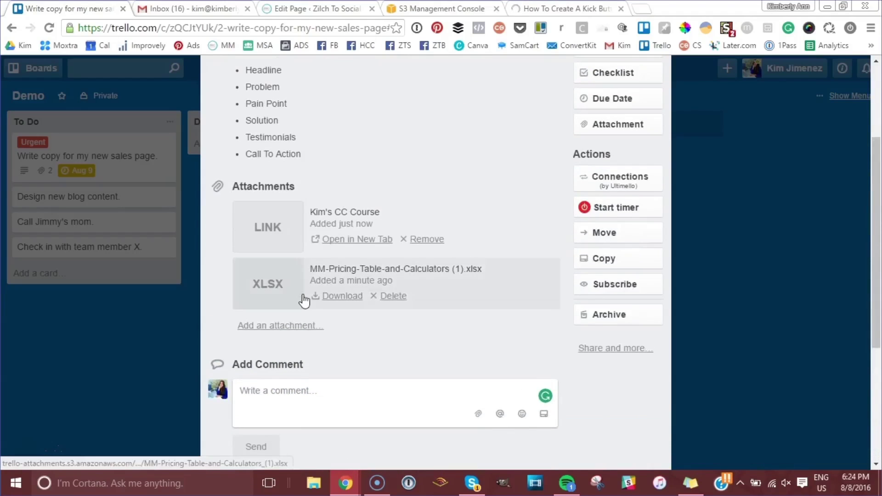
pyautogui.scroll(-2, 276, 317)
pyautogui.scroll(5, 308, 267)
pyautogui.click(595, 377)
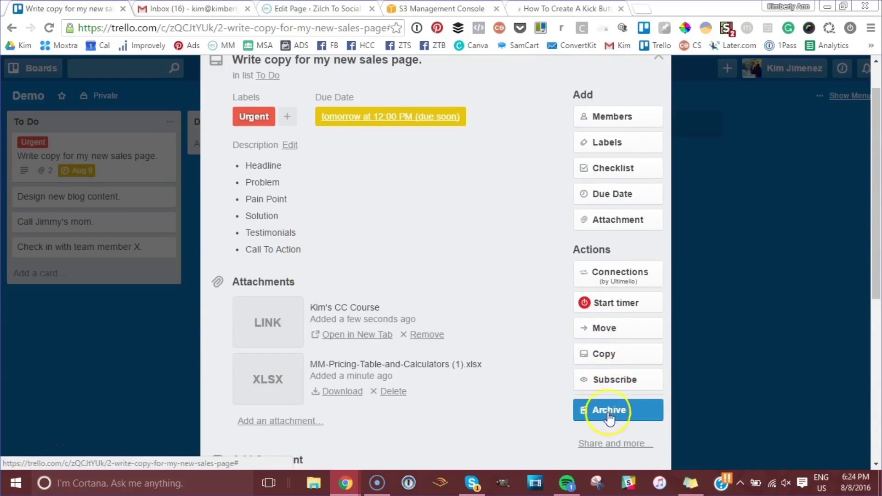
pyautogui.click(594, 389)
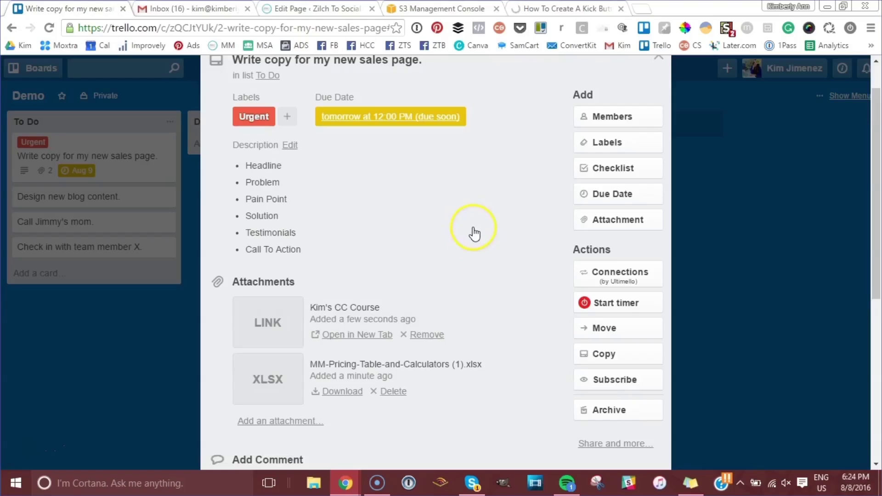
pyautogui.scroll(2, 474, 233)
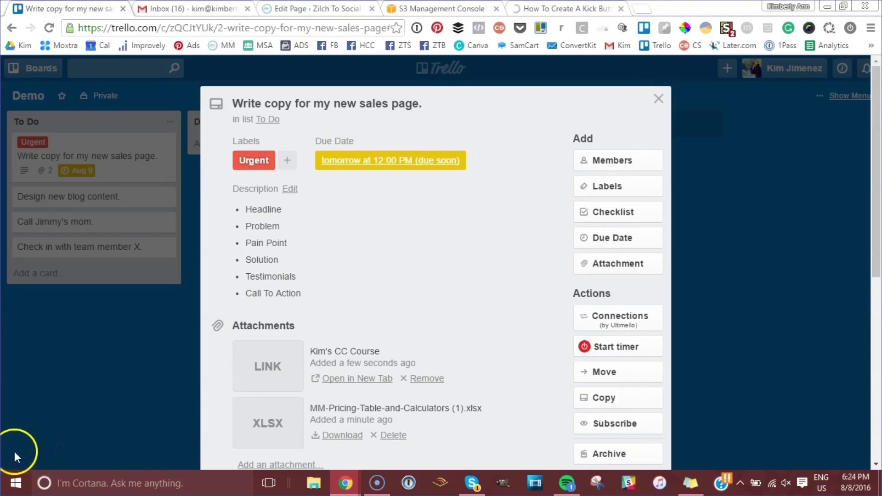
# Step: Add a checklist titled "Workflow" to the sales page card
pyautogui.click(604, 224)
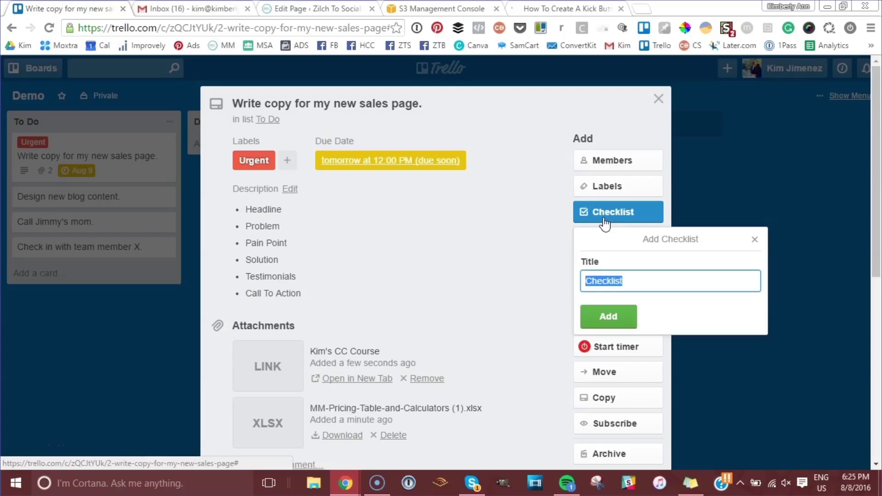
pyautogui.write('Workfl')
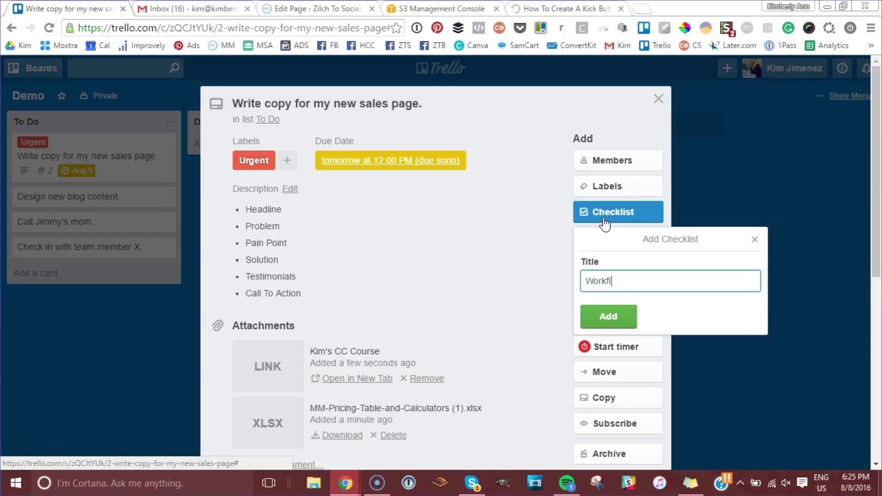
pyautogui.write('ow')
pyautogui.press('Return')
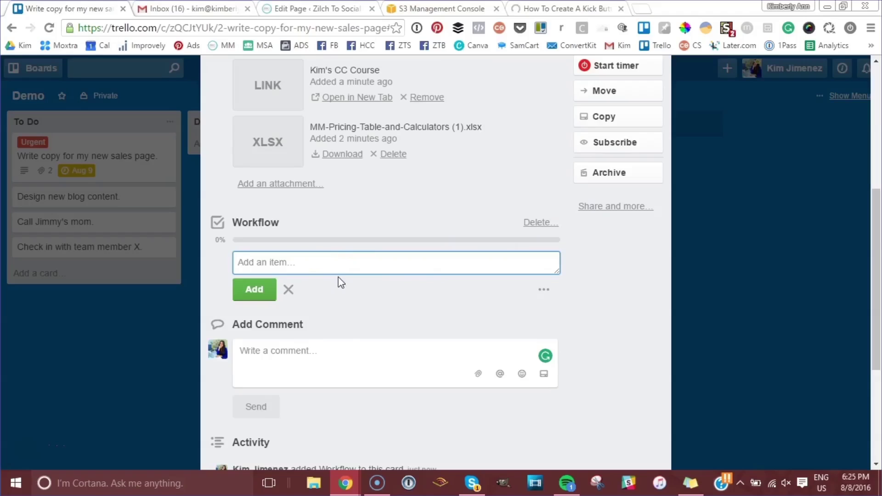
# Step: Add the items "Source sales page examples" and "Create an outline" to the Workflow checklist
pyautogui.write('Source sales page e')
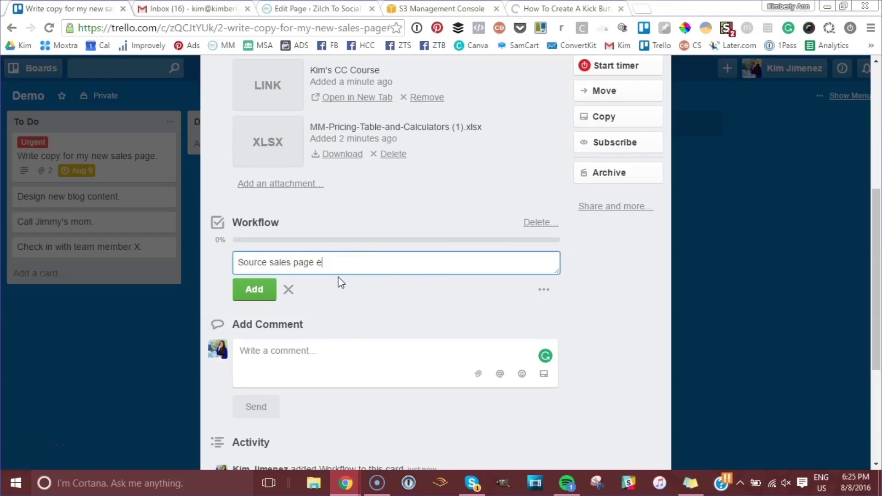
pyautogui.write('xamples')
pyautogui.press('Return')
pyautogui.write('Out')
pyautogui.press('BackSpace')
pyautogui.press('BackSpace')
pyautogui.press('BackSpace')
pyautogui.write('Create an')
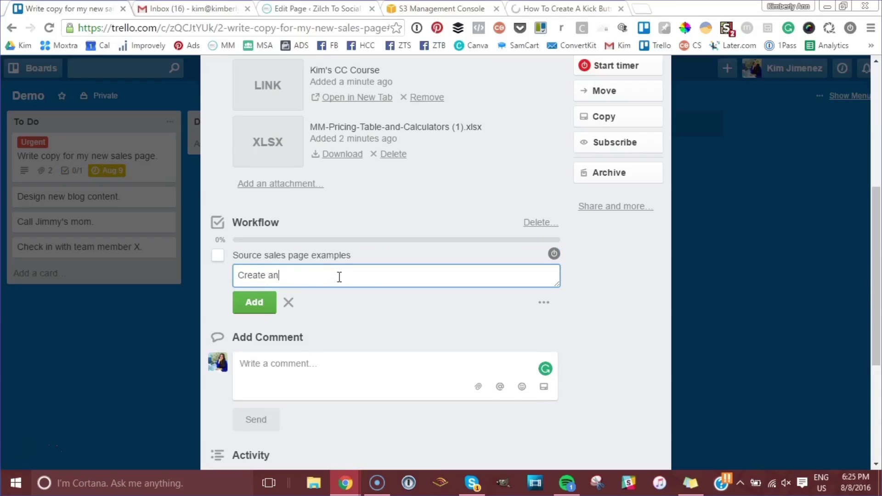
pyautogui.write(' outline')
pyautogui.press('Return')
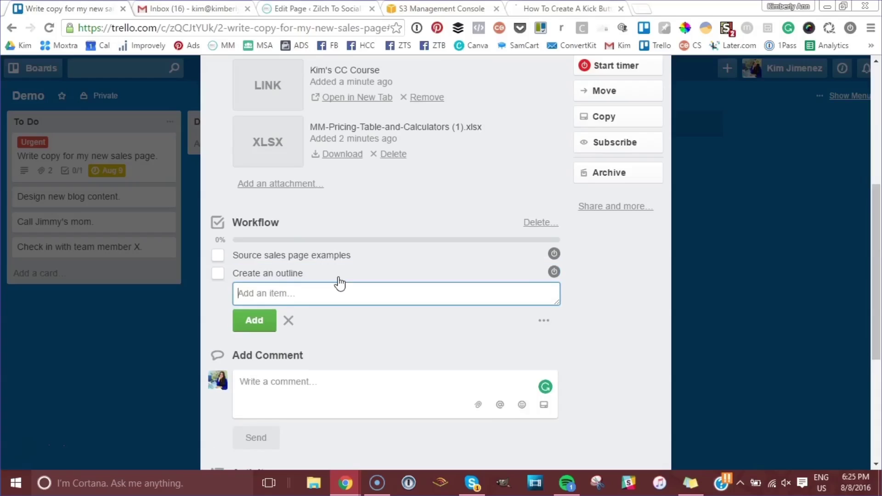
# Step: Add the checklist items "Write the main draft." and "Have someone edit & proof read." to Workflow
pyautogui.write('Write the main draft.')
pyautogui.press('Return')
pyautogui.write('Have s')
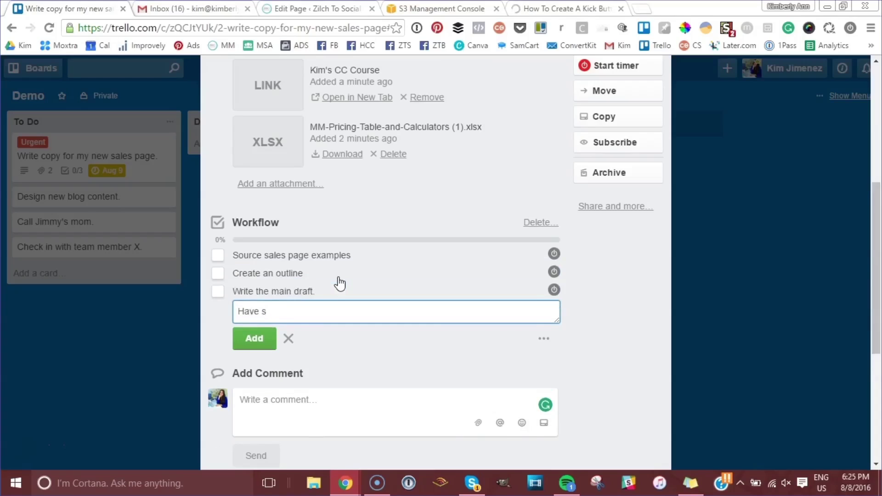
pyautogui.write('omeone edit &')
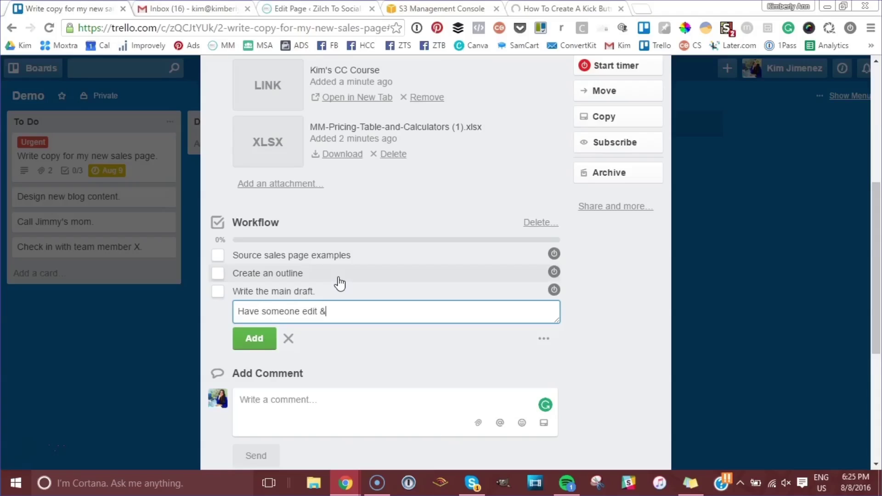
pyautogui.write(' proof read.')
pyautogui.press('Return')
# Step: Add the item "Revise" to the Workflow checklist
pyautogui.write('Revise')
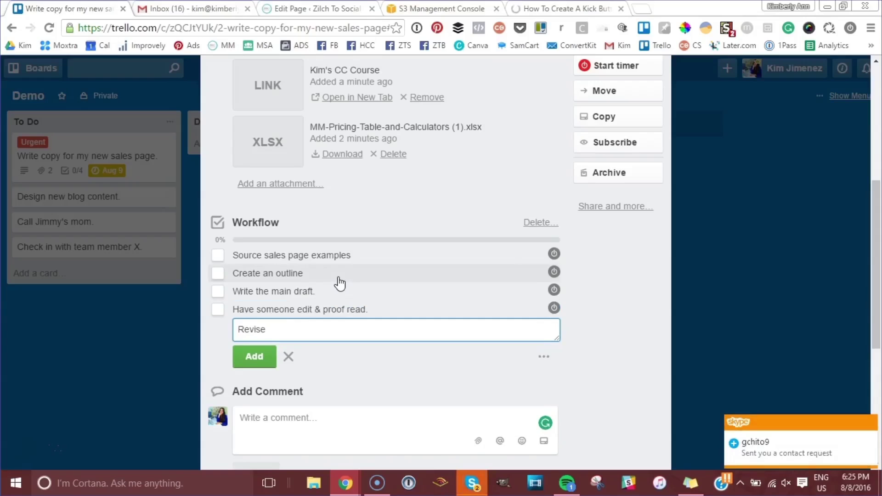
pyautogui.press('BackSpace')
pyautogui.write('e')
pyautogui.press('Return')
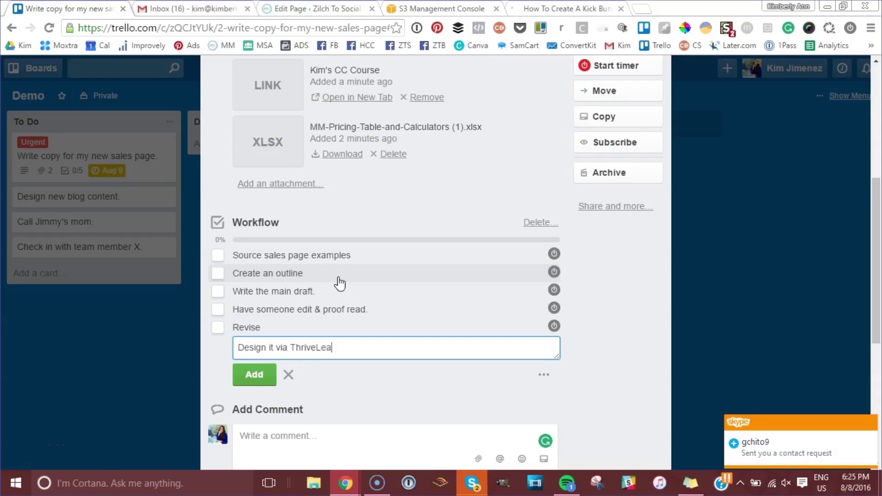
# Step: Correct the draft item to "Design it via ThriveThemes" and add it to the Workflow checklist
pyautogui.press('BackSpace')
pyautogui.press('BackSpace')
pyautogui.press('BackSpace')
pyautogui.press('BackSpace')
pyautogui.press('BackSpace')
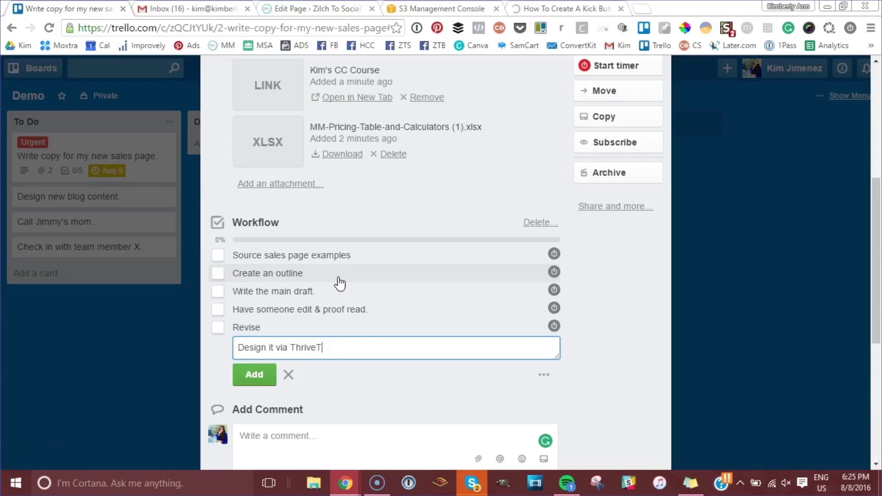
pyautogui.write('Themes')
pyautogui.press('Return')
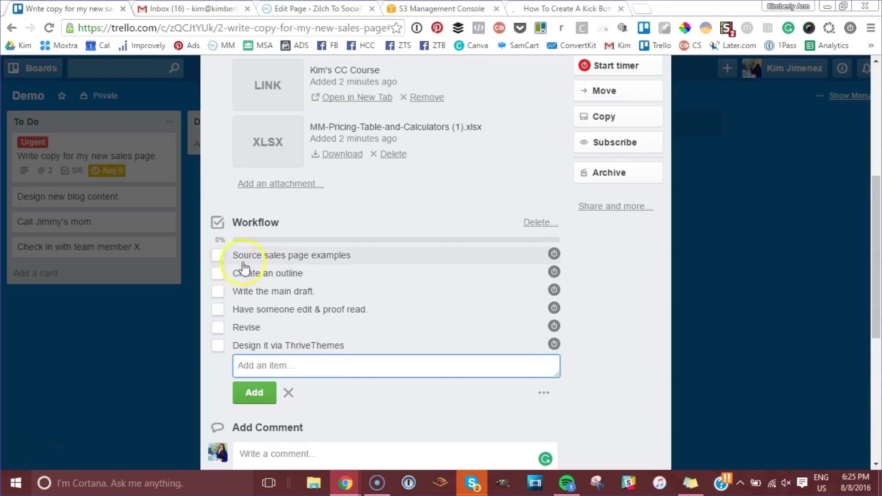
# Step: Check off all six Workflow items and uncheck "Revise" and "Design it via ThriveThemes" again
pyautogui.click(216, 255)
pyautogui.click(220, 274)
pyautogui.click(219, 292)
pyautogui.click(218, 309)
pyautogui.click(218, 327)
pyautogui.click(216, 345)
pyautogui.click(220, 327)
pyautogui.click(217, 345)
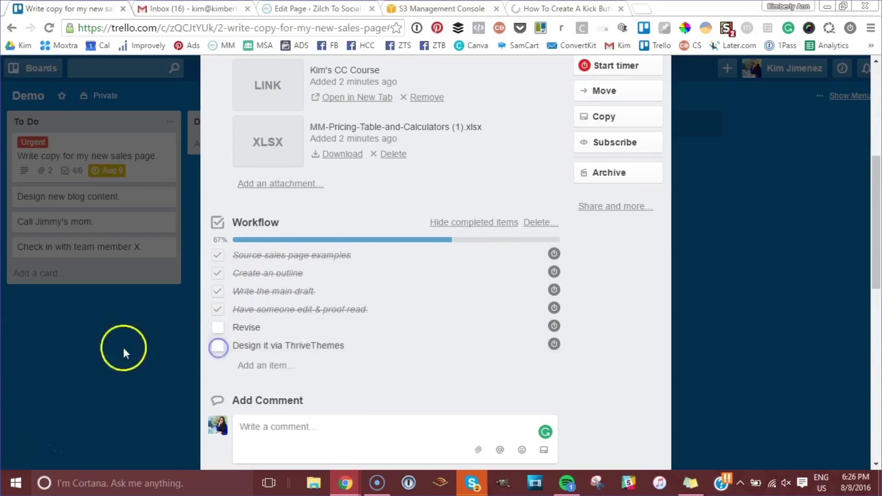
# Step: Close the sales page card, move it through Doing to the top of Done, and put "Call Jimmy's mom." first in To Do
pyautogui.click(107, 347)
pyautogui.moveTo(74, 146); pyautogui.dragTo(252, 130)
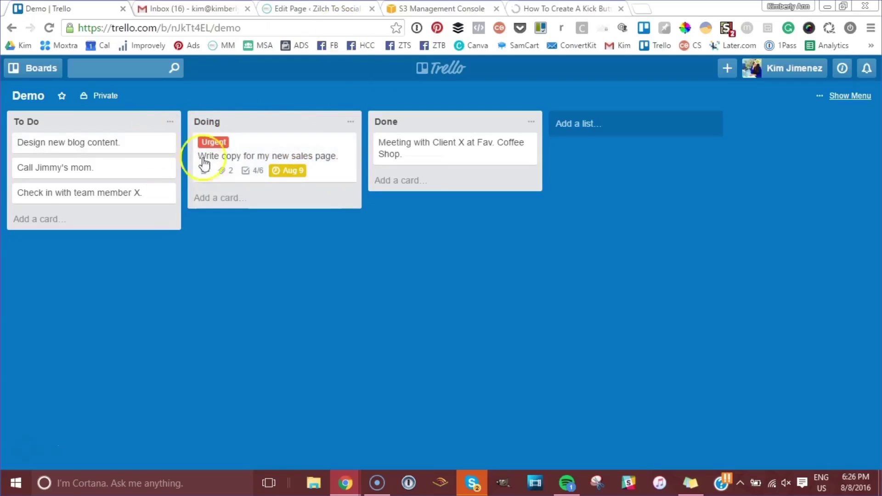
pyautogui.moveTo(263, 147); pyautogui.dragTo(388, 142)
pyautogui.moveTo(92, 146); pyautogui.dragTo(126, 150)
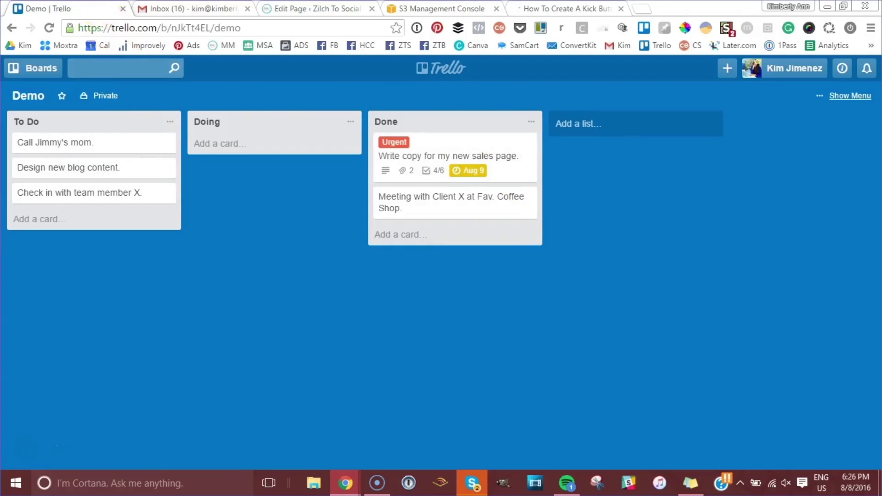
# Step: Open the personal to-do board from the starred boards and review its Goals For This Week and Current Sprint lists
pyautogui.click(35, 73)
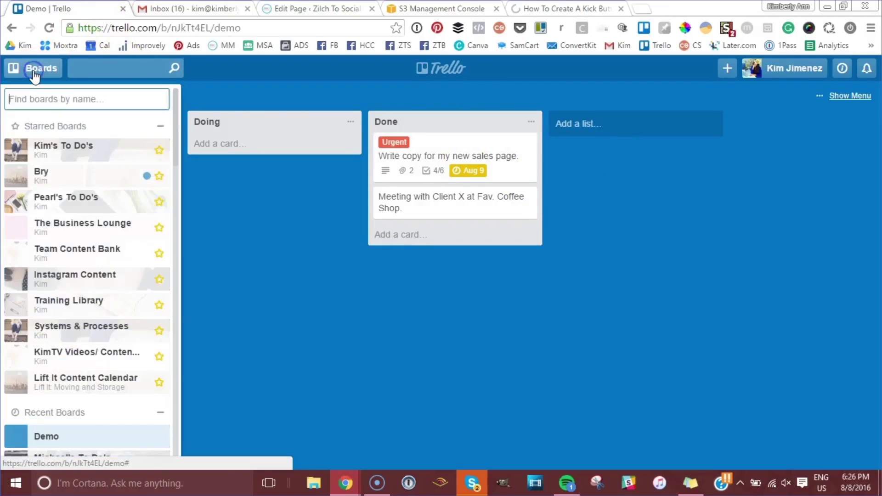
pyautogui.click(69, 147)
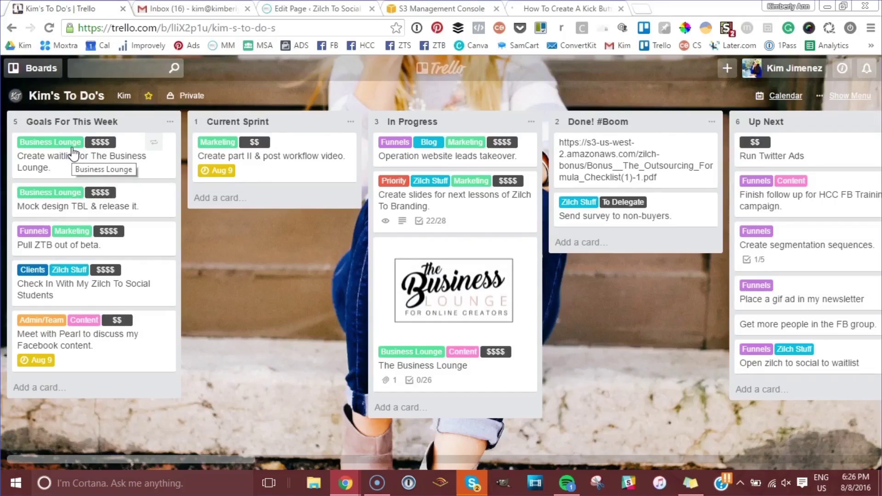
pyautogui.click(54, 125)
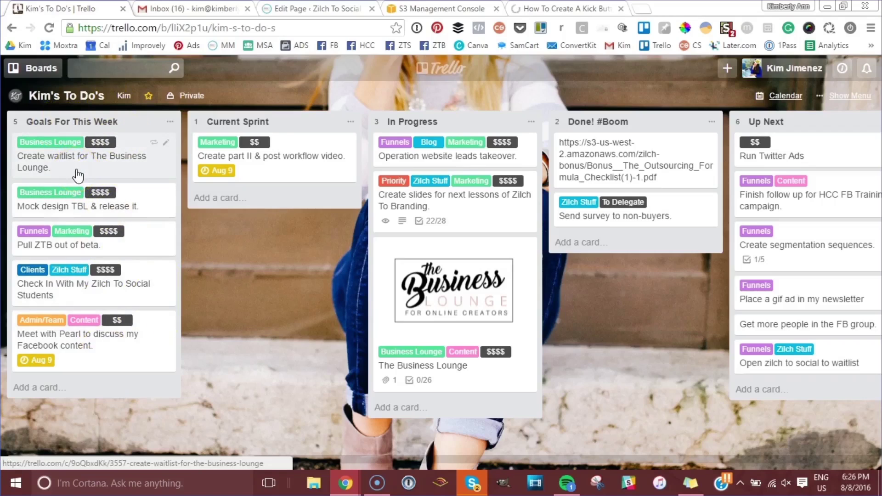
pyautogui.click(88, 293)
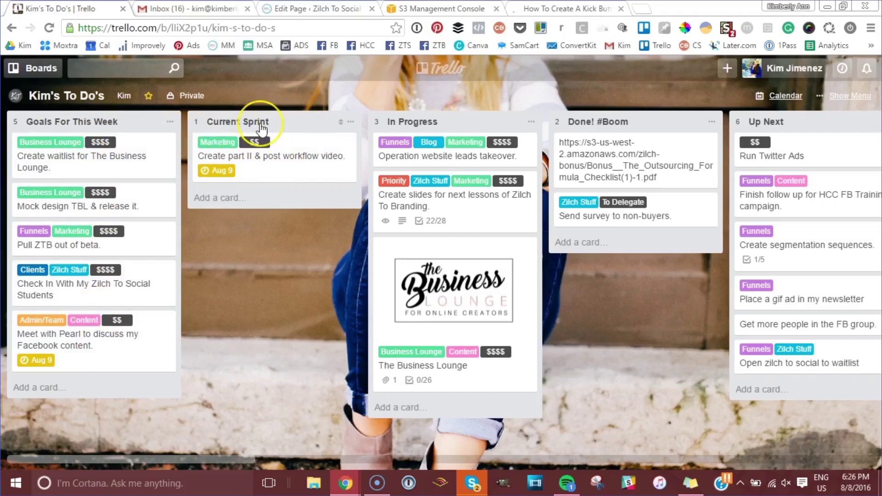
pyautogui.click(236, 188)
pyautogui.click(263, 243)
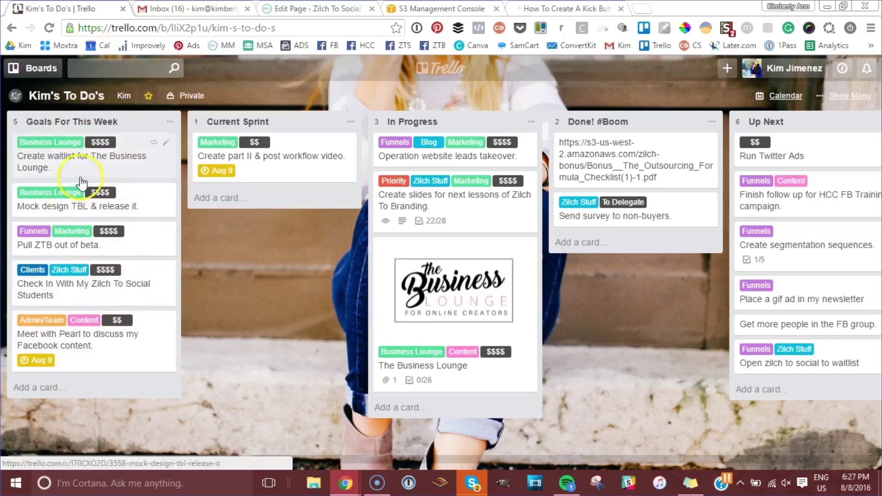
# Step: Move "Create waitlist for The Business Lounge." and "Mock design TBL & release it." from Goals For This Week to Current Sprint
pyautogui.moveTo(79, 164); pyautogui.dragTo(276, 142)
pyautogui.moveTo(82, 147); pyautogui.dragTo(260, 144)
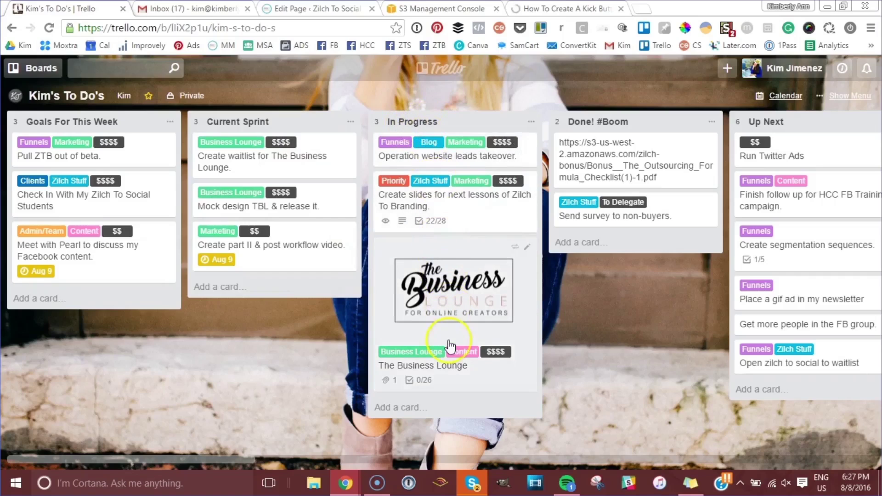
pyautogui.click(432, 227)
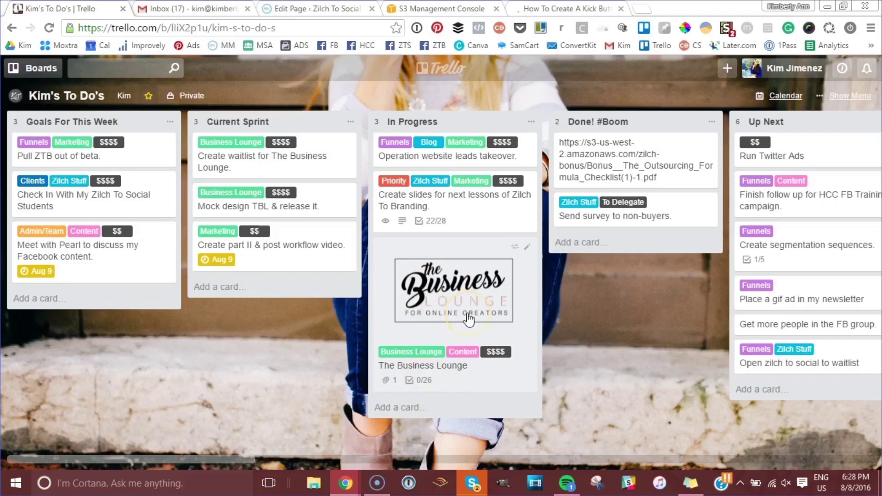
pyautogui.click(440, 326)
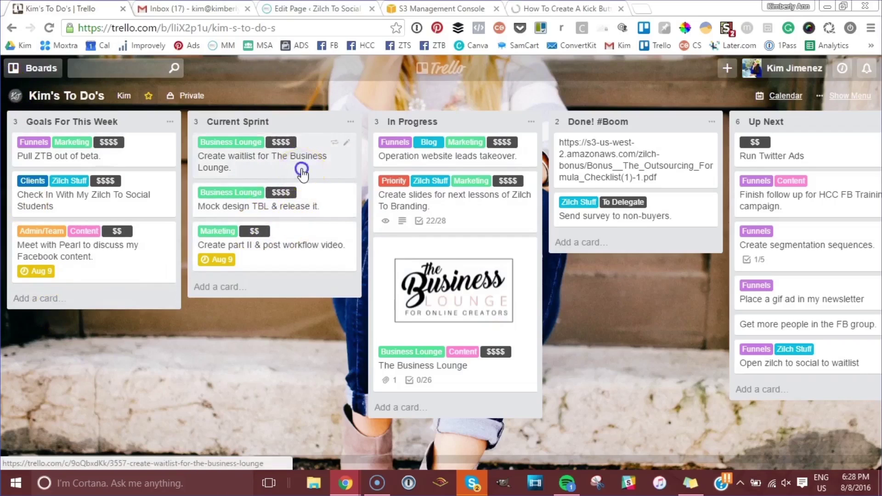
# Step: Move the waitlist, mock design and workflow video cards from Current Sprint into Goals For This Week
pyautogui.moveTo(302, 174); pyautogui.dragTo(157, 183)
pyautogui.moveTo(291, 196); pyautogui.dragTo(137, 200)
pyautogui.moveTo(268, 168); pyautogui.dragTo(115, 188)
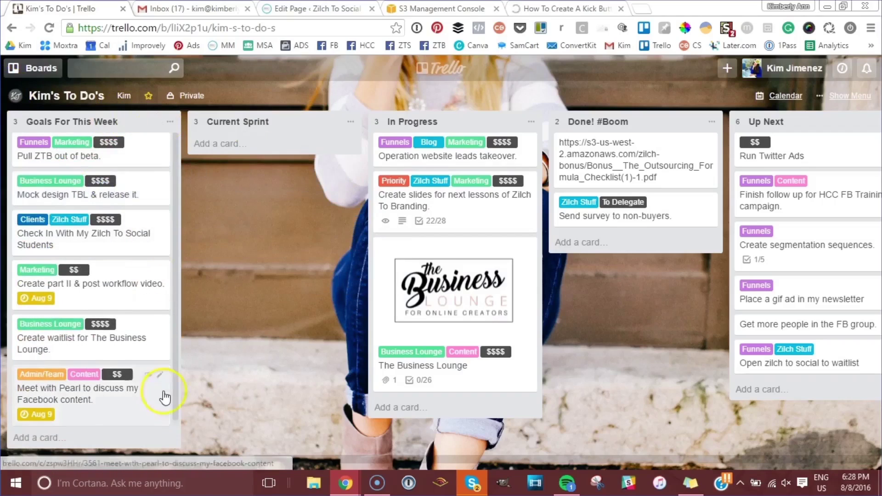
pyautogui.click(247, 118)
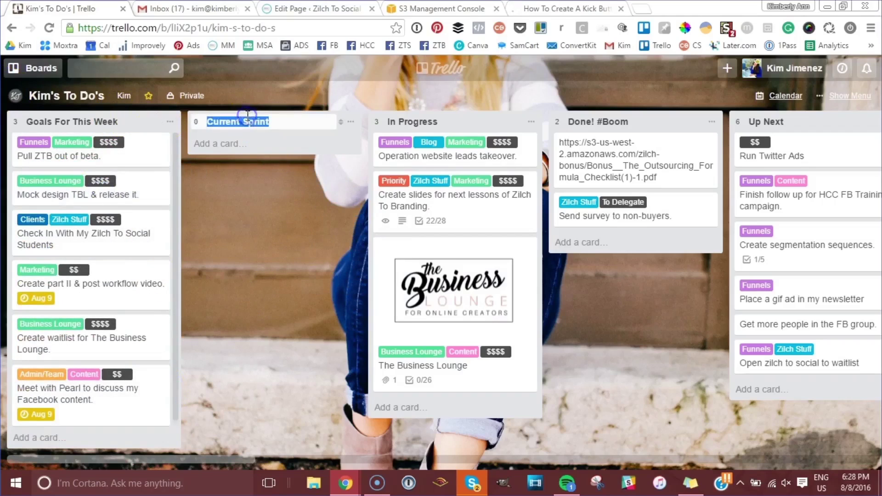
pyautogui.click(305, 184)
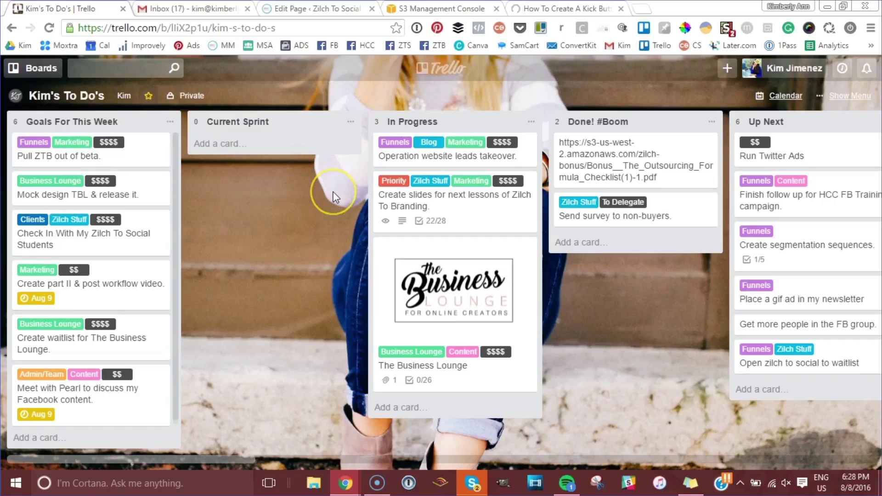
# Step: Archive all cards in the "Done! #Boom" list
pyautogui.hscroll(5, 335, 198)
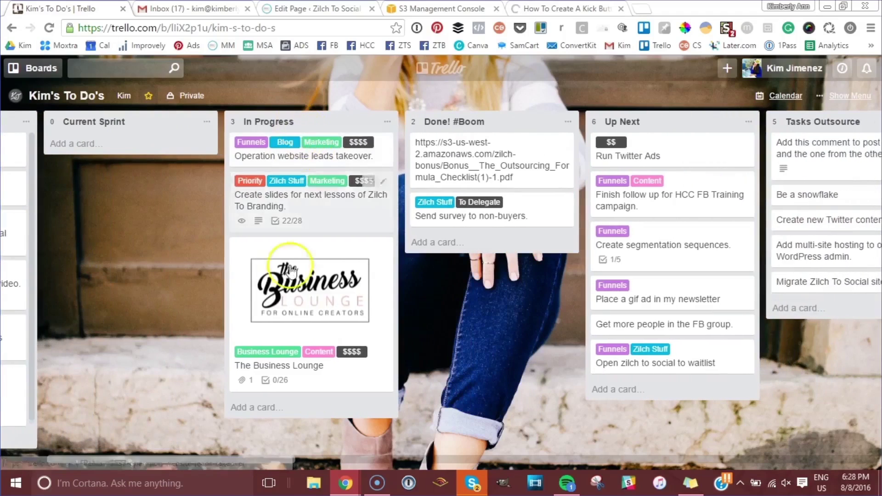
pyautogui.hscroll(2, 354, 164)
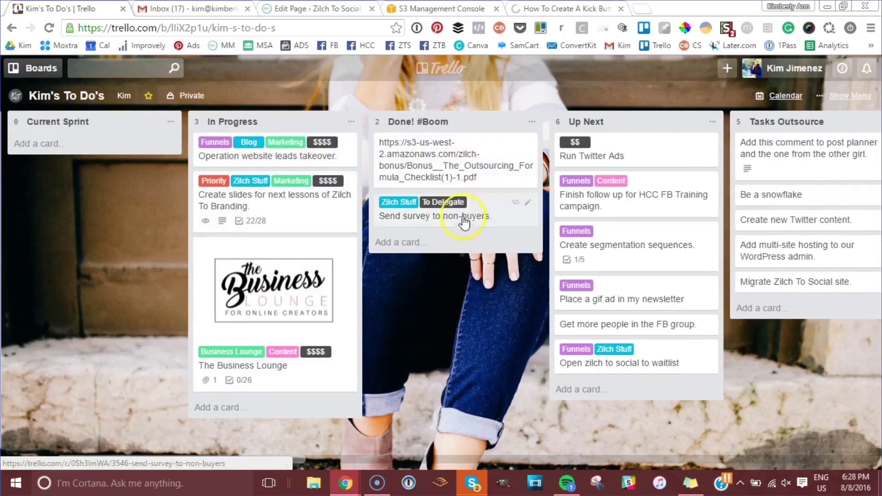
pyautogui.click(531, 123)
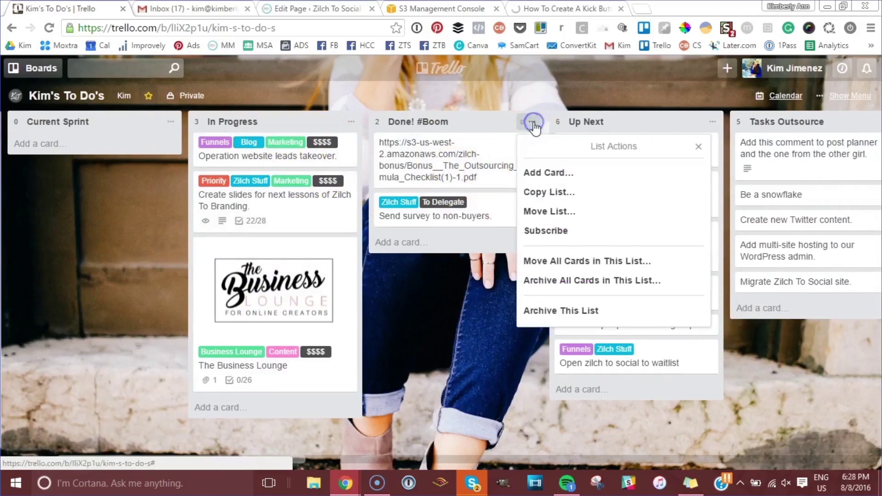
pyautogui.click(589, 293)
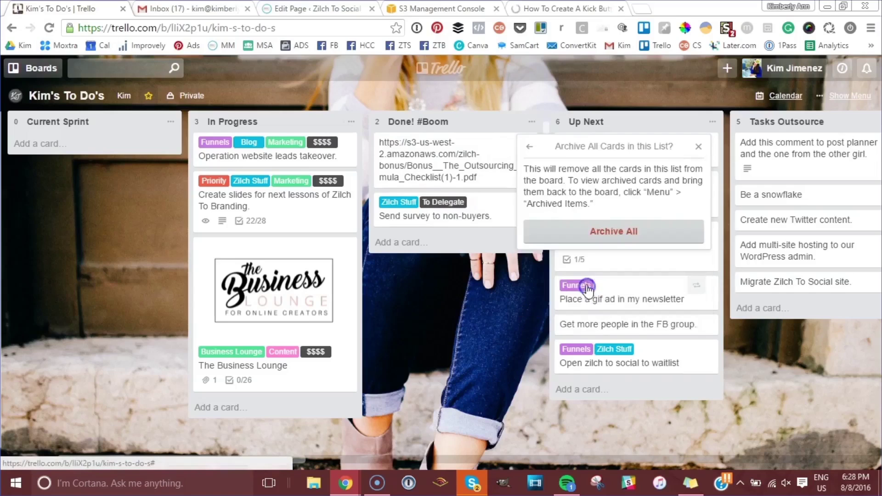
pyautogui.click(615, 232)
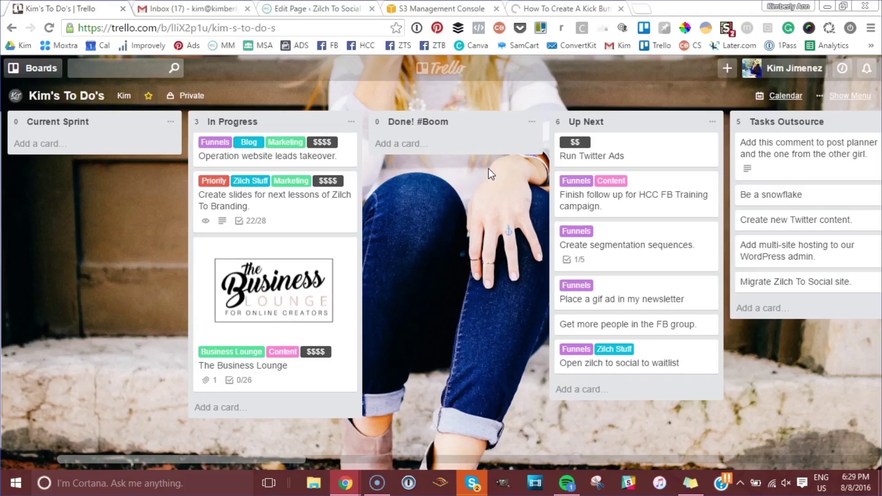
# Step: Look through the board's remaining lists from Up Next and Tasks Outsource to Testimonials, and return to Goals For This Week
pyautogui.hscroll(3, 523, 200)
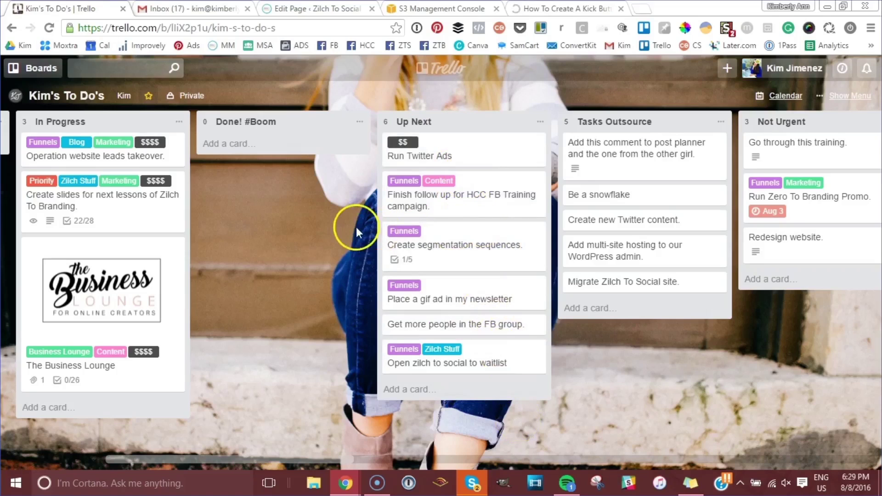
pyautogui.hscroll(4, 434, 172)
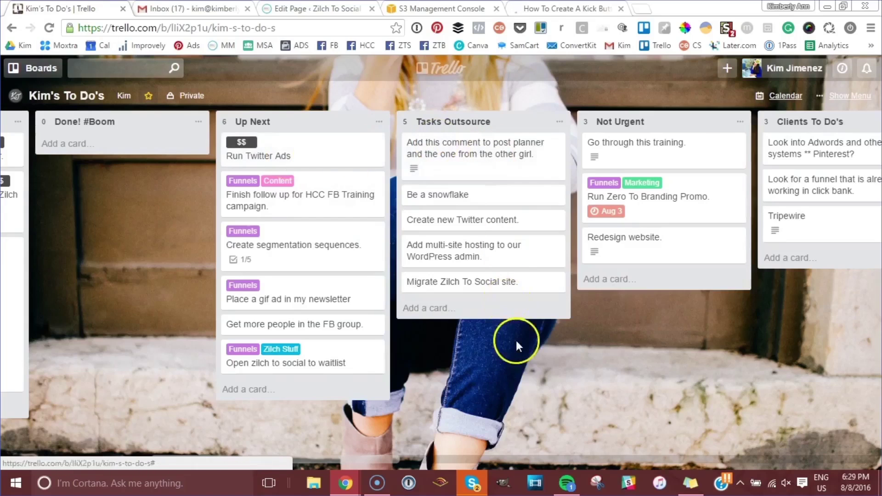
pyautogui.hscroll(6, 516, 349)
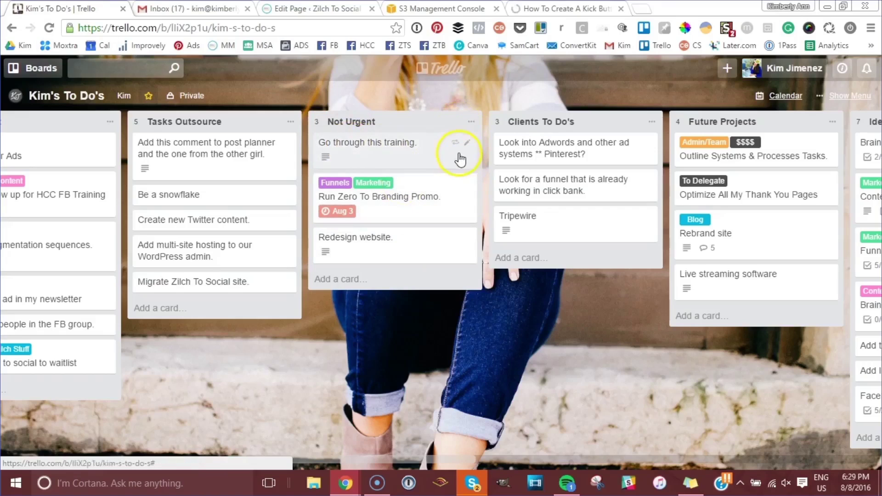
pyautogui.hscroll(4, 461, 152)
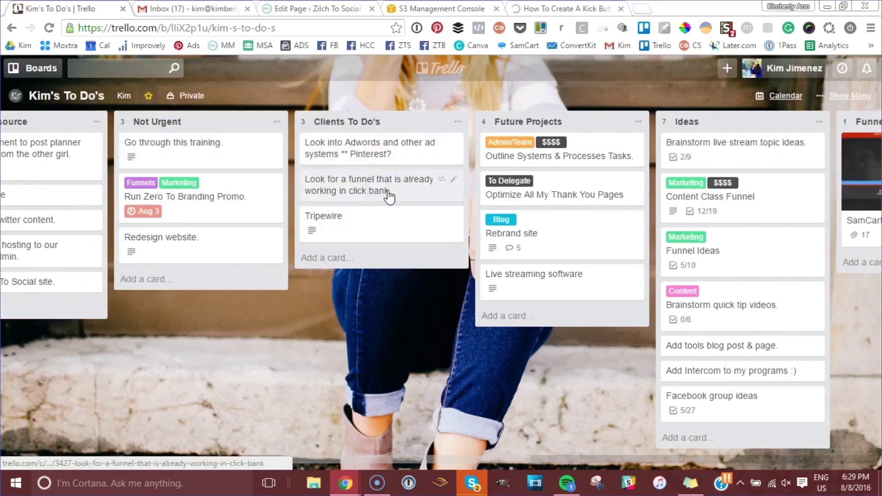
pyautogui.hscroll(3, 386, 196)
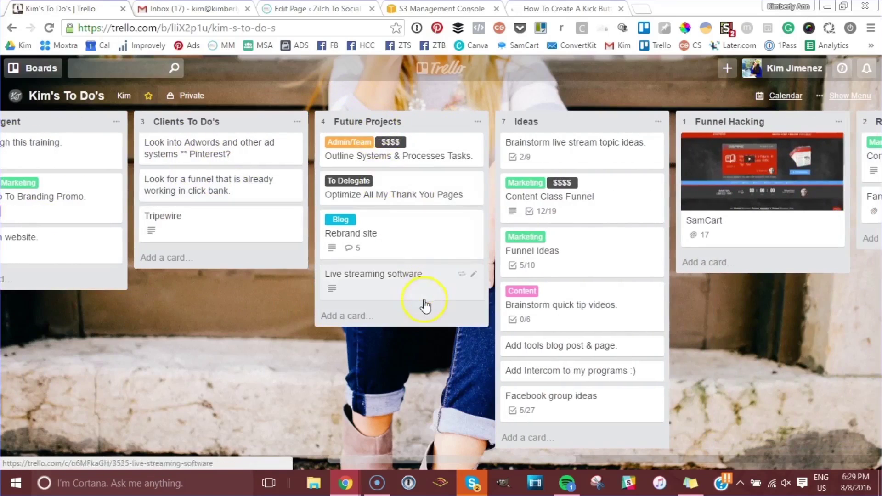
pyautogui.hscroll(3, 453, 256)
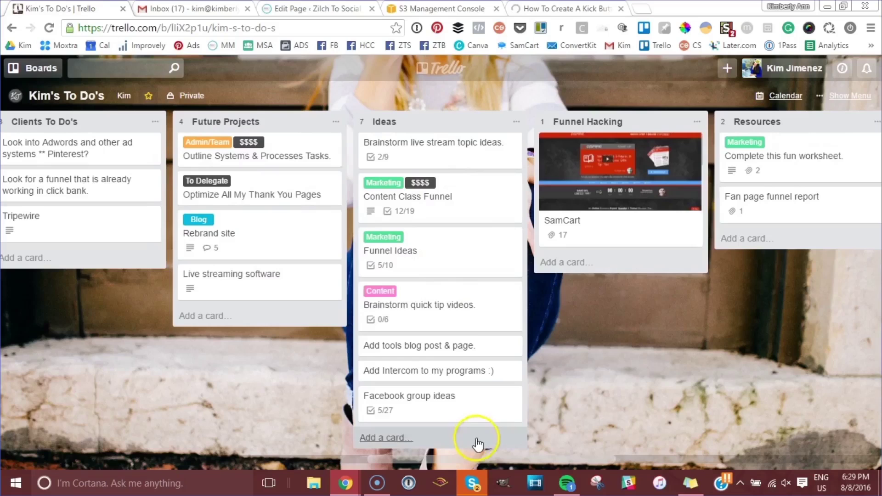
pyautogui.hscroll(3, 456, 267)
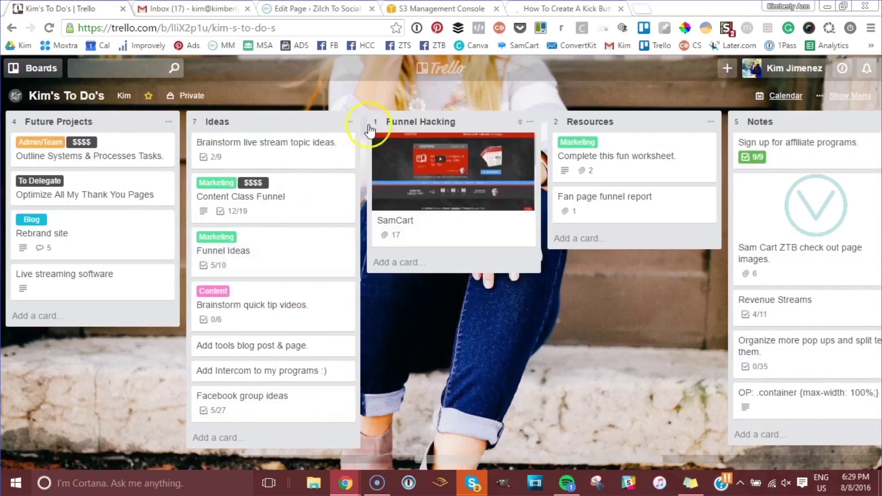
pyautogui.hscroll(3, 427, 193)
pyautogui.hscroll(3, 612, 218)
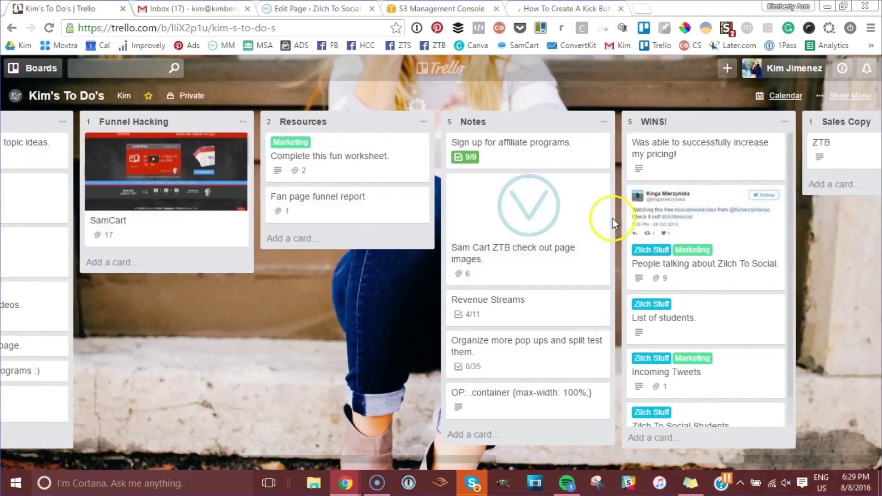
pyautogui.hscroll(3, 610, 217)
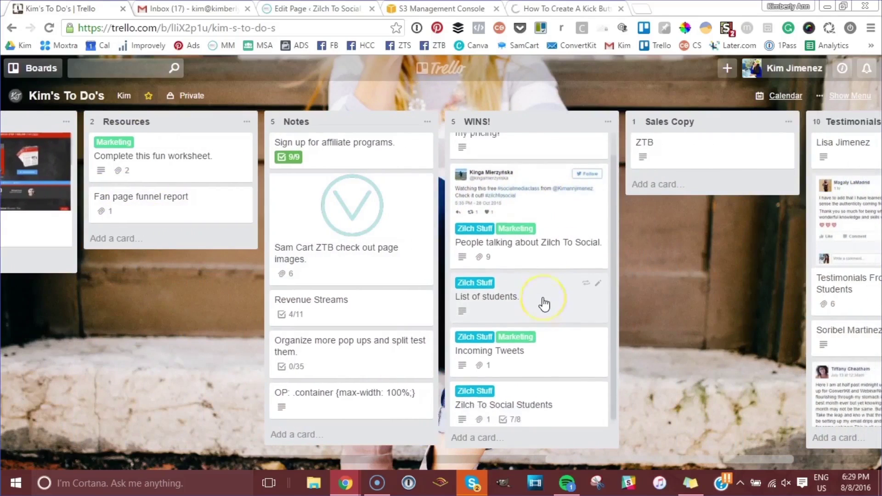
pyautogui.hscroll(4, 543, 298)
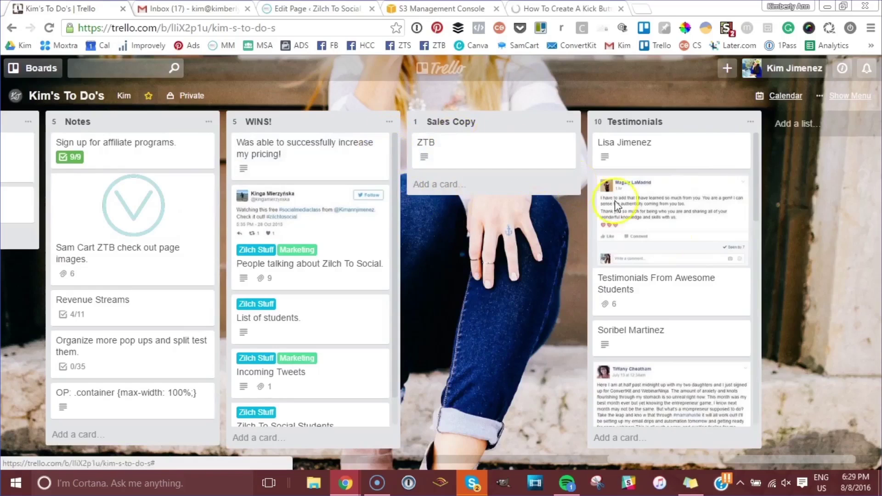
pyautogui.scroll(-6, 675, 243)
pyautogui.scroll(-2, 670, 241)
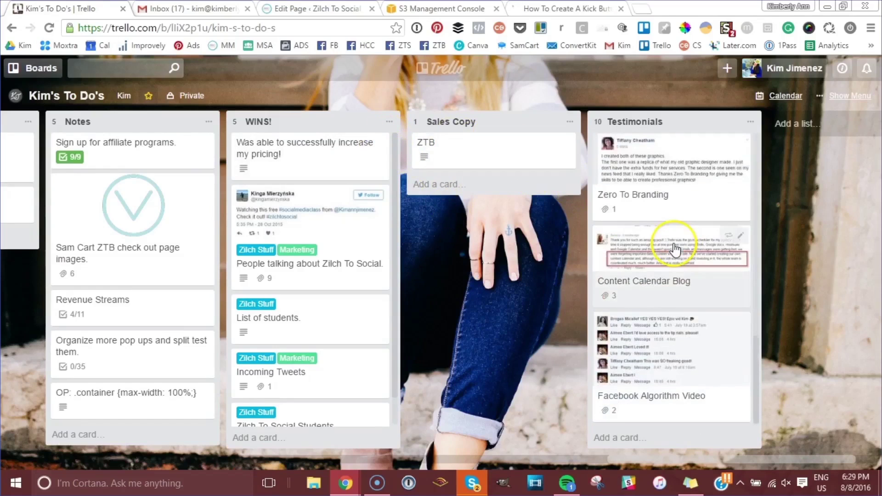
pyautogui.hscroll(-10, 201, 240)
pyautogui.hscroll(-20, 203, 245)
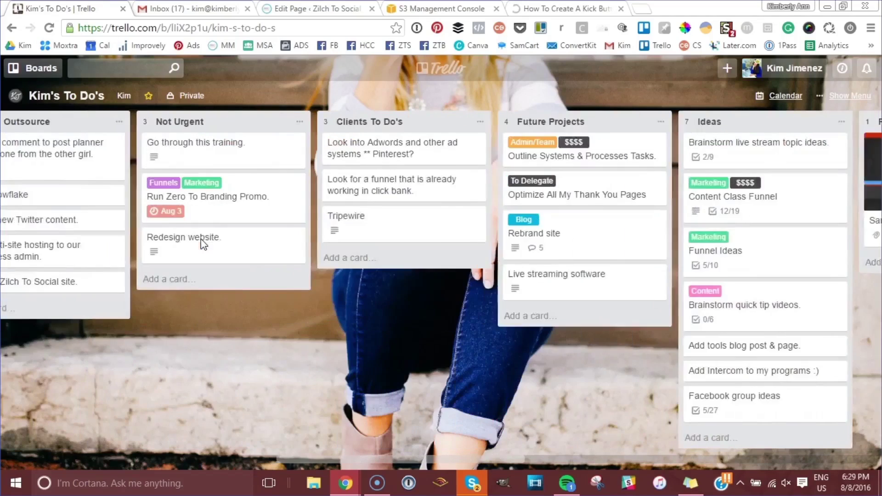
pyautogui.hscroll(-3, 200, 244)
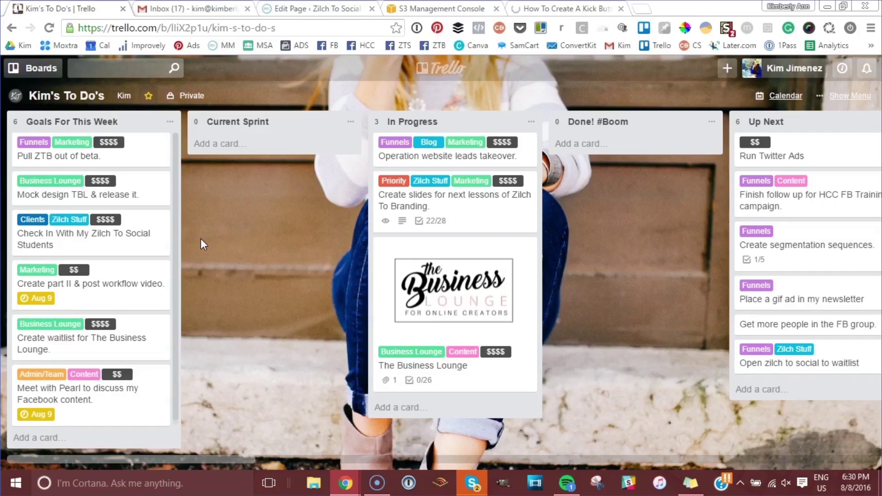
# Step: Open the team member's To Do's board, third among the starred boards, and look through its lists from Today's Tasks to Logins and back
pyautogui.click(34, 69)
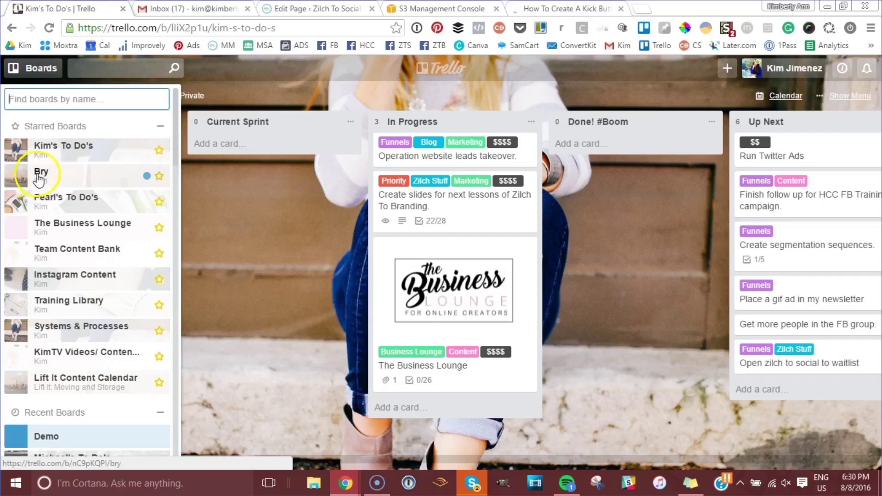
pyautogui.click(69, 199)
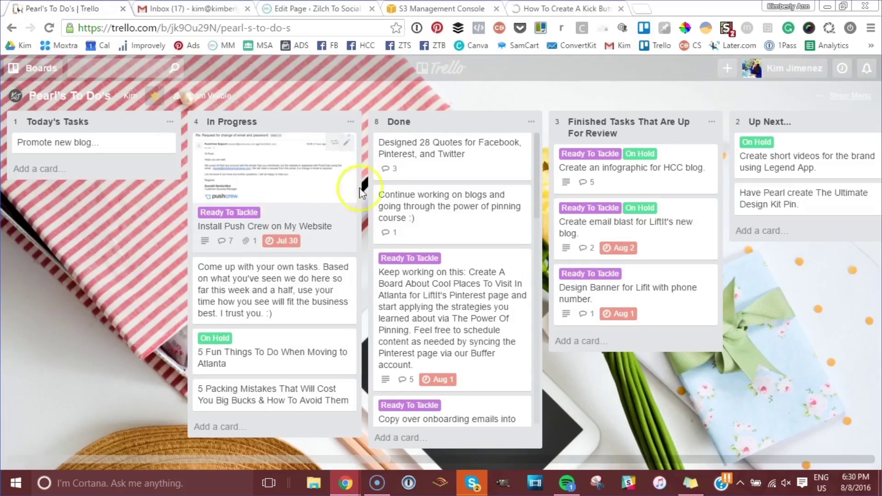
pyautogui.moveTo(471, 123)
pyautogui.mouseDown()
pyautogui.moveTo(252, 124)
pyautogui.moveTo(630, 124)
pyautogui.moveTo(625, 137)
pyautogui.moveTo(475, 123)
pyautogui.mouseUp()
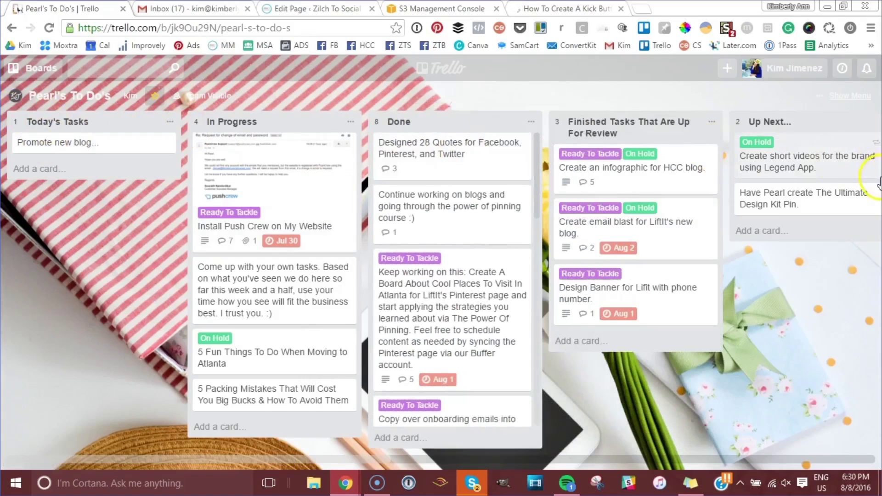
pyautogui.hscroll(5, 668, 174)
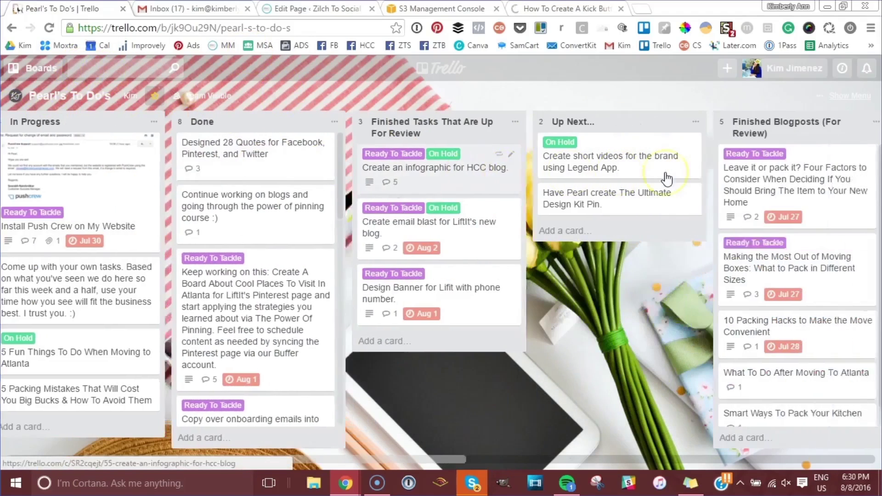
pyautogui.hscroll(8, 666, 180)
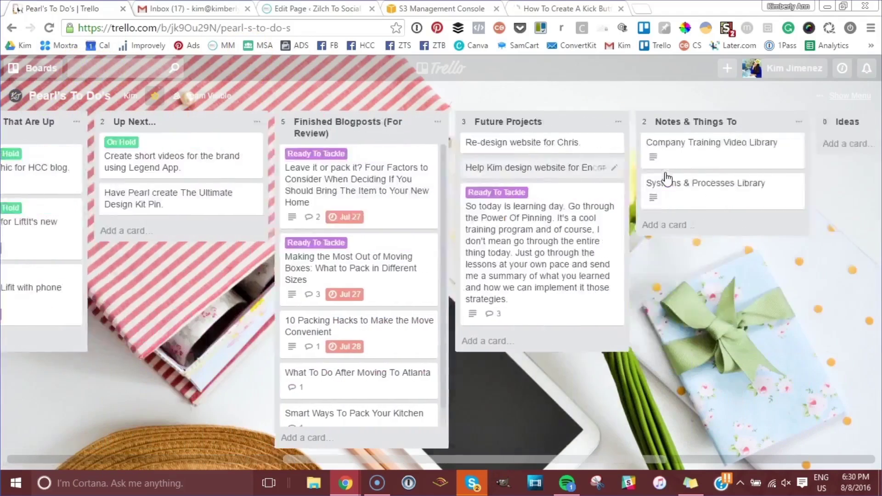
pyautogui.hscroll(3, 596, 153)
pyautogui.hscroll(1, 596, 153)
pyautogui.hscroll(3, 597, 153)
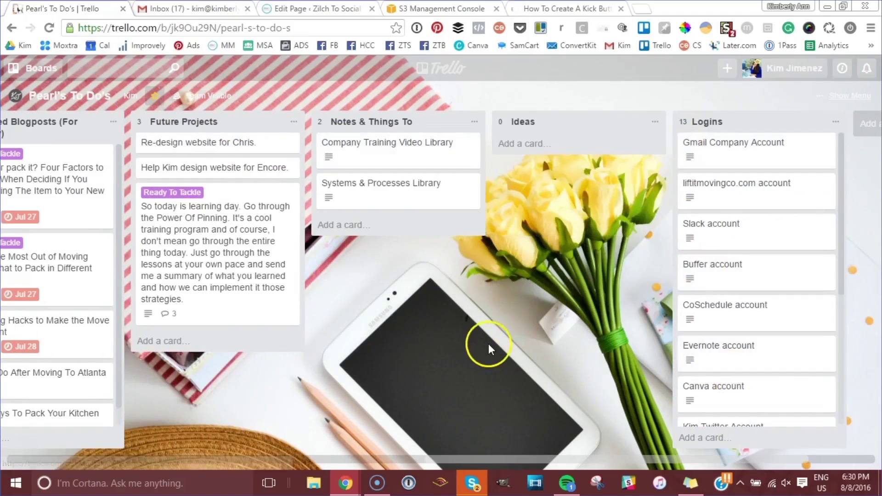
pyautogui.hscroll(-9, 488, 349)
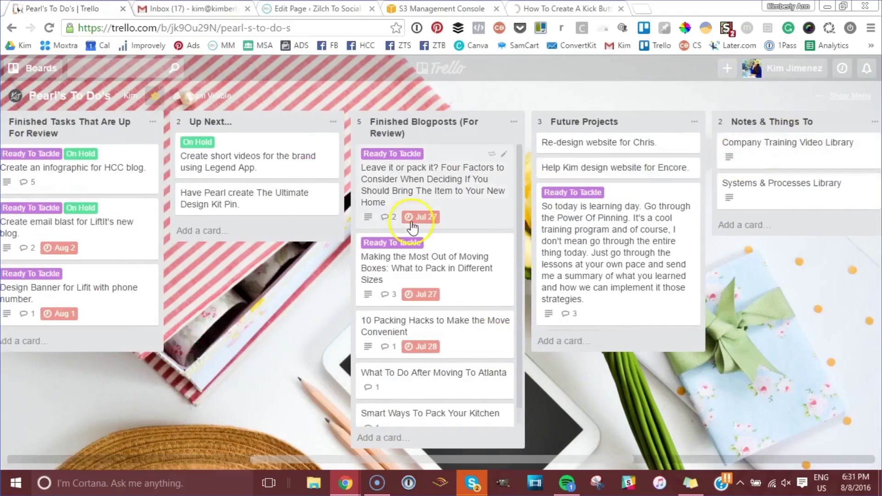
pyautogui.hscroll(-3, 412, 227)
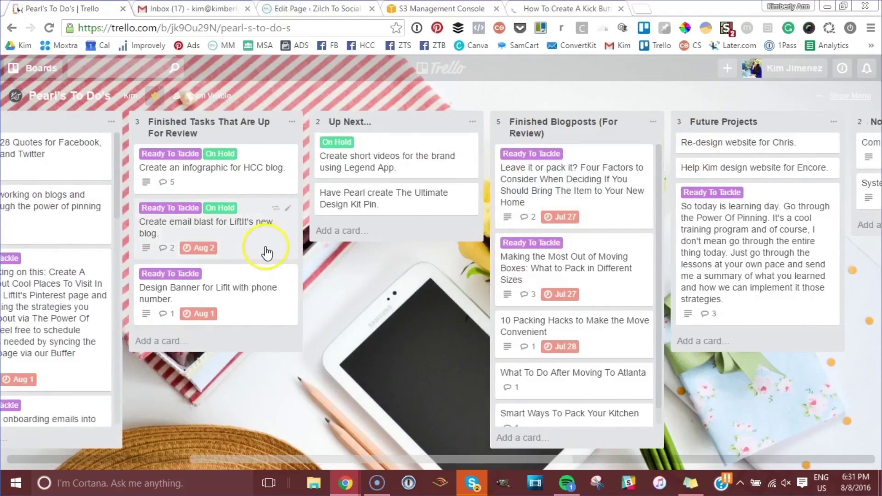
pyautogui.hscroll(-7, 266, 253)
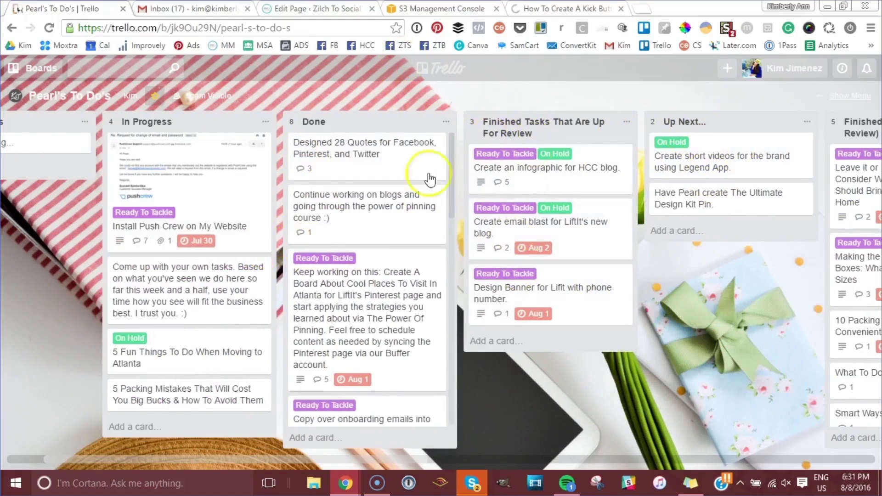
pyautogui.hscroll(-2, 220, 130)
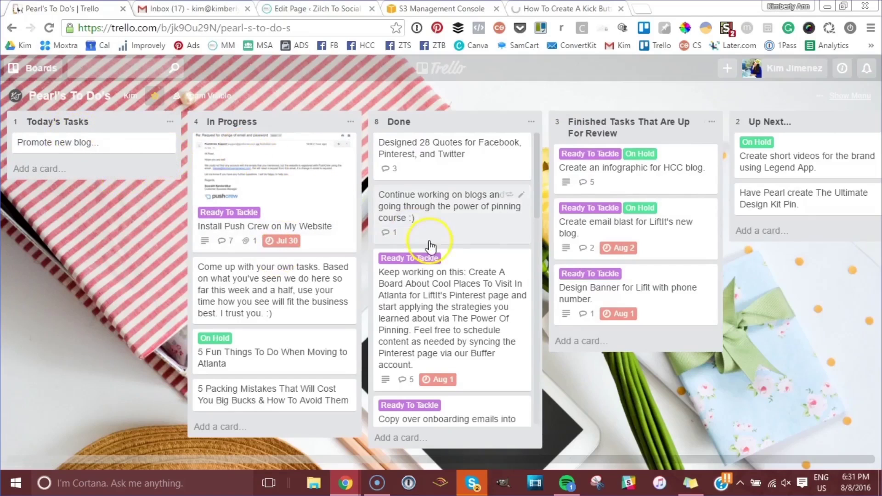
# Step: Open the starred board The Business Lounge
pyautogui.click(39, 74)
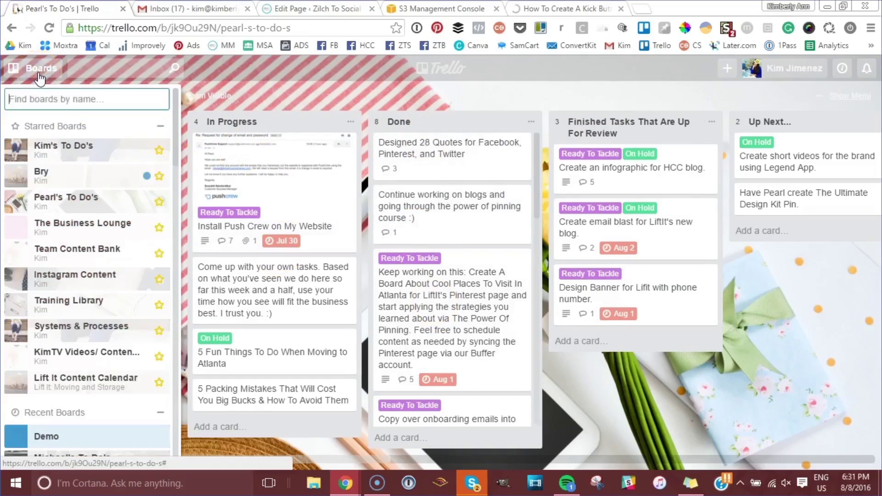
pyautogui.click(94, 186)
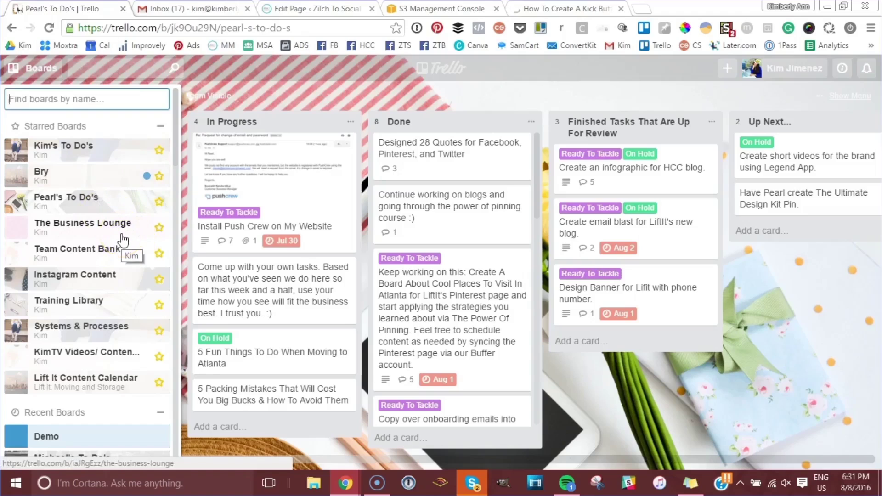
pyautogui.click(80, 230)
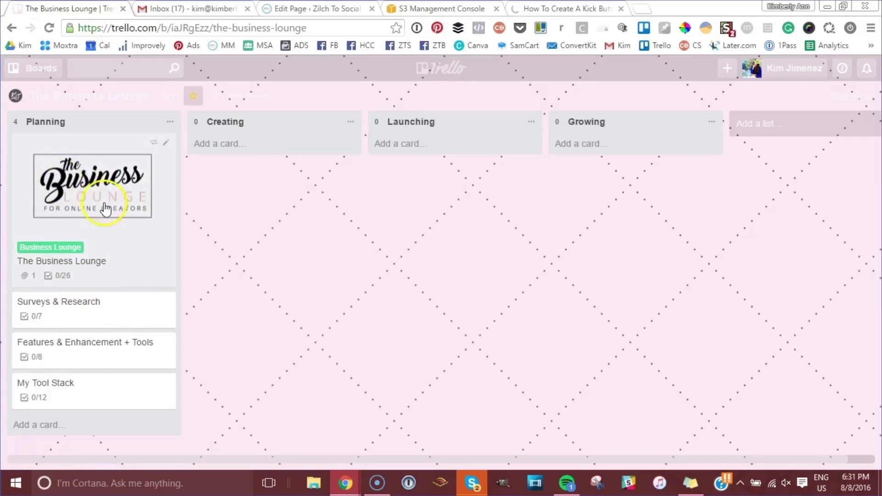
# Step: View the Competitors and Survey Questions checklists on the Surveys & Research card, and close the card
pyautogui.click(79, 323)
pyautogui.scroll(-1, 373, 298)
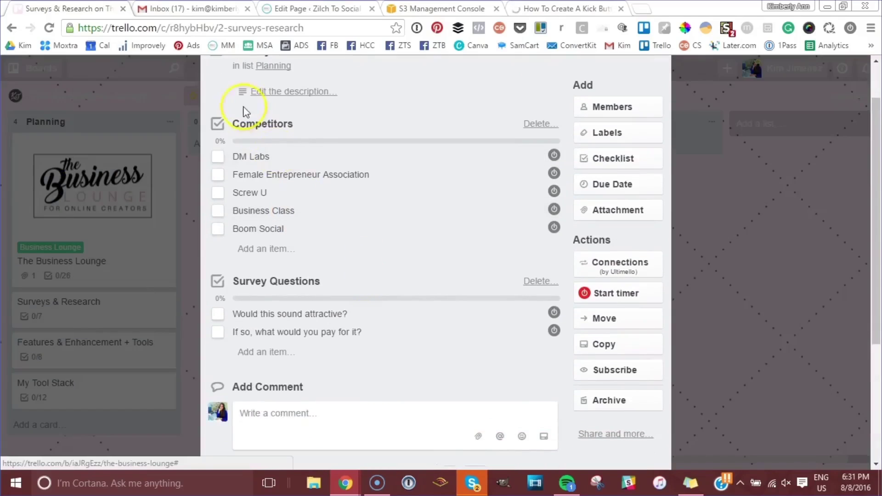
pyautogui.scroll(1, 251, 237)
pyautogui.scroll(-3, 250, 236)
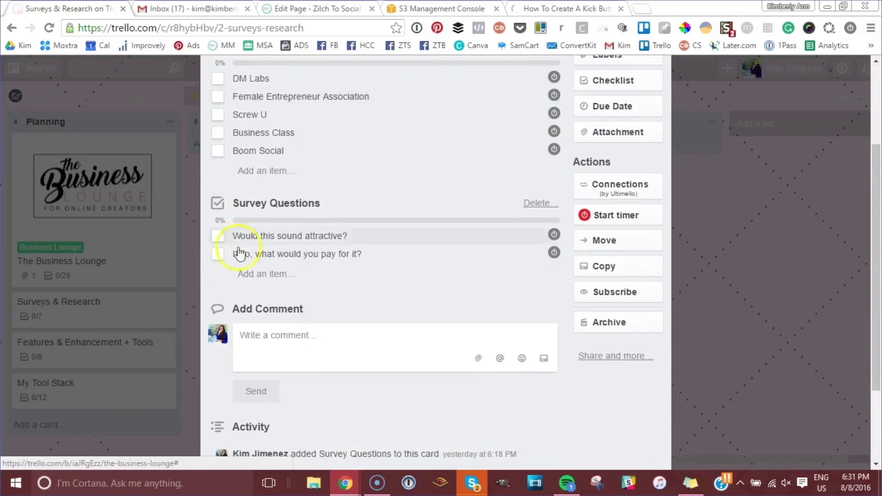
pyautogui.click(183, 299)
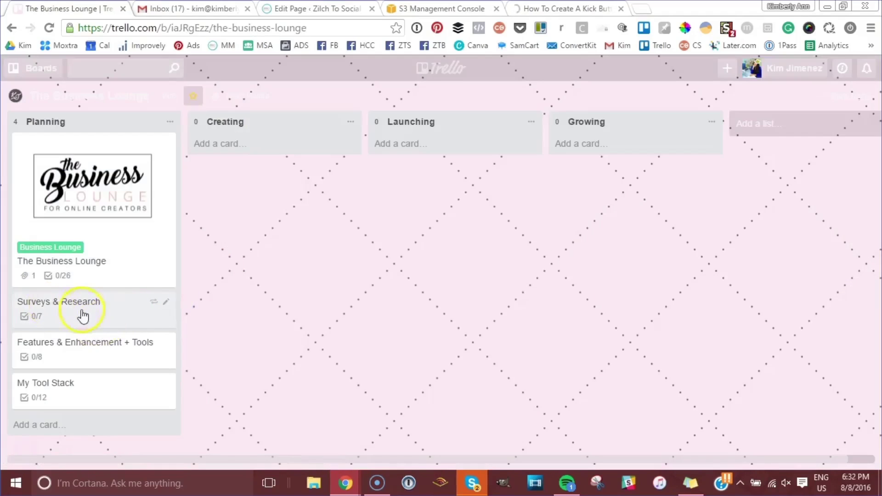
# Step: View the contents of the Features & Enhancement + Tools card in the Planning list, and close the card
pyautogui.click(103, 351)
pyautogui.scroll(-1, 316, 280)
pyautogui.scroll(1, 316, 279)
pyautogui.click(177, 268)
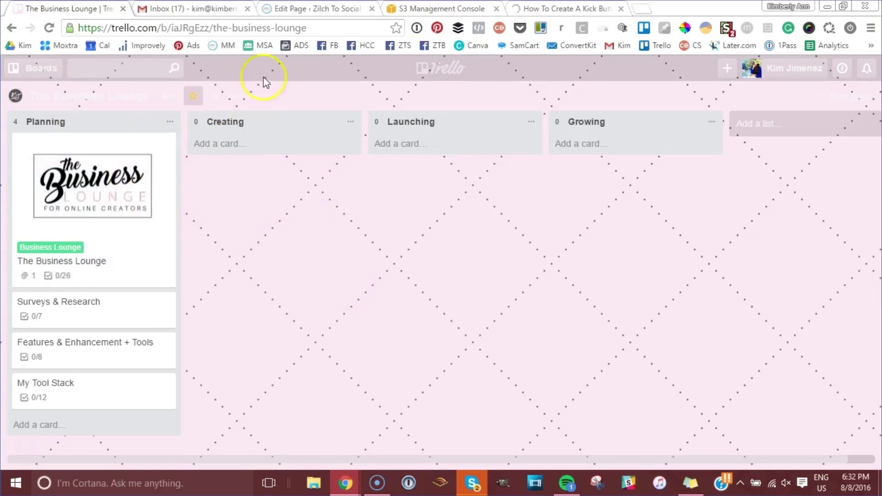
# Step: Open the starred board Team Content Bank
pyautogui.click(40, 69)
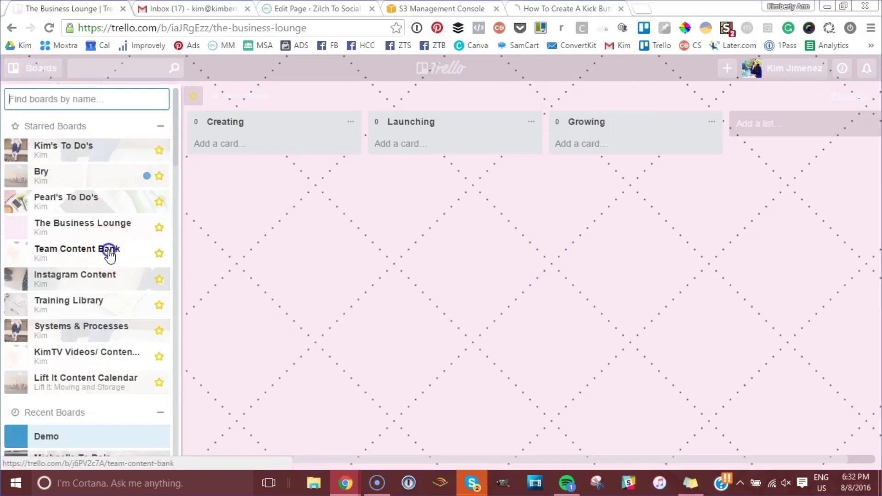
pyautogui.click(109, 250)
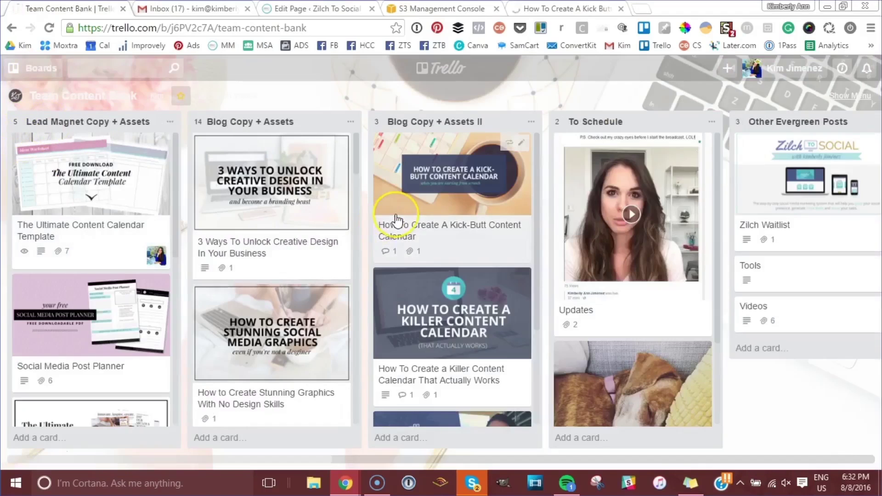
pyautogui.click(131, 170)
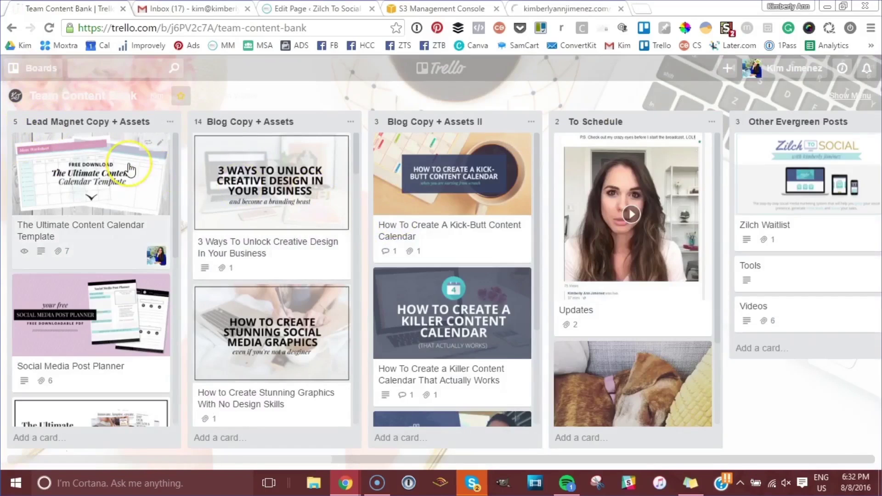
pyautogui.rightClick(672, 224)
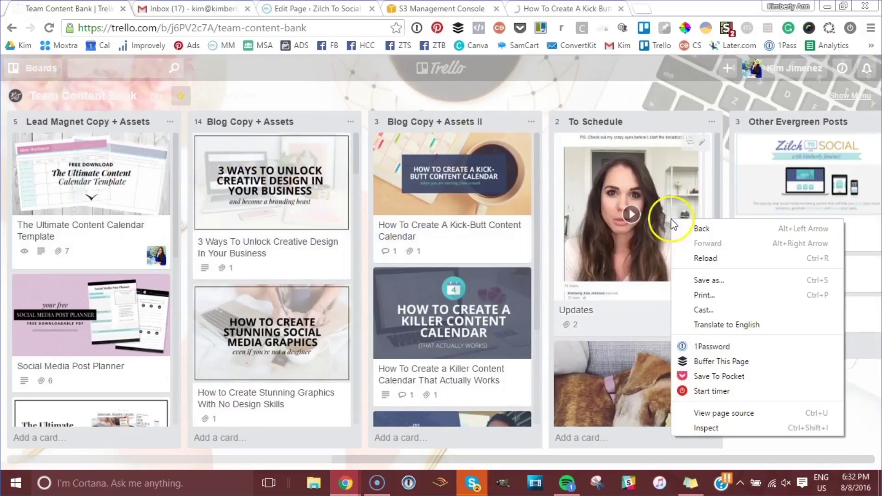
pyautogui.click(693, 89)
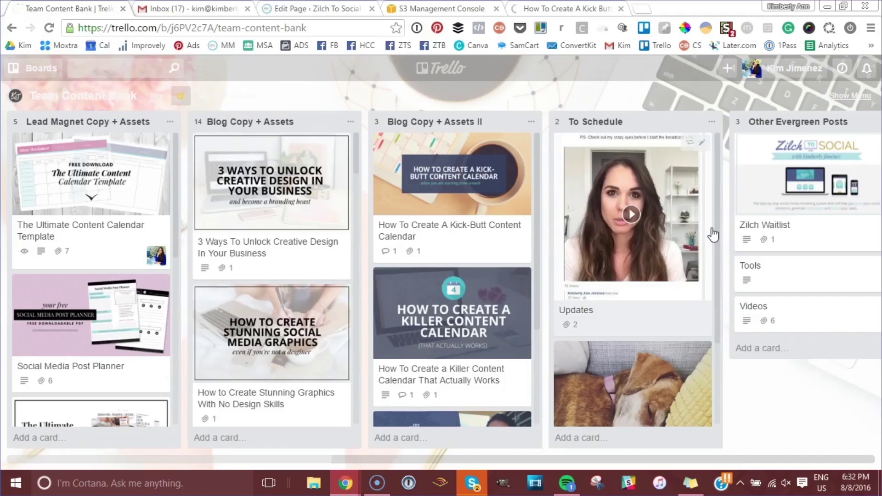
pyautogui.click(123, 199)
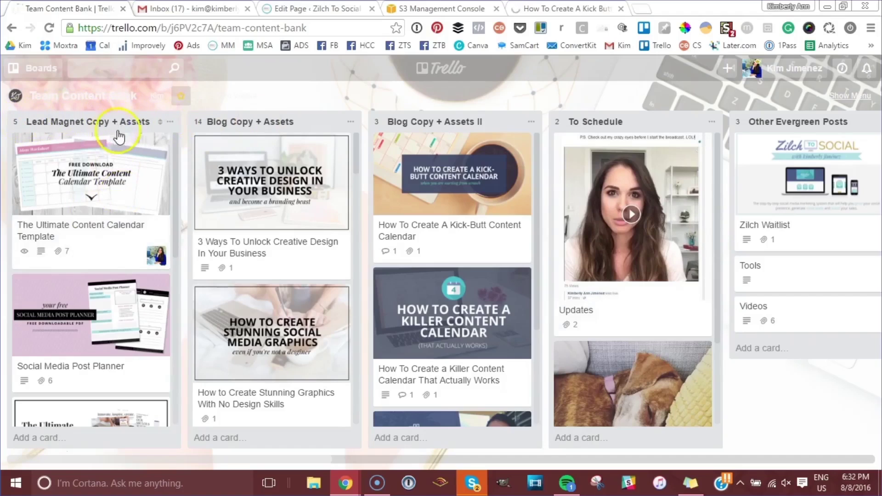
# Step: Open The Ultimate Content Calendar Template card and expand its full description to read through the prepared post copy
pyautogui.click(104, 192)
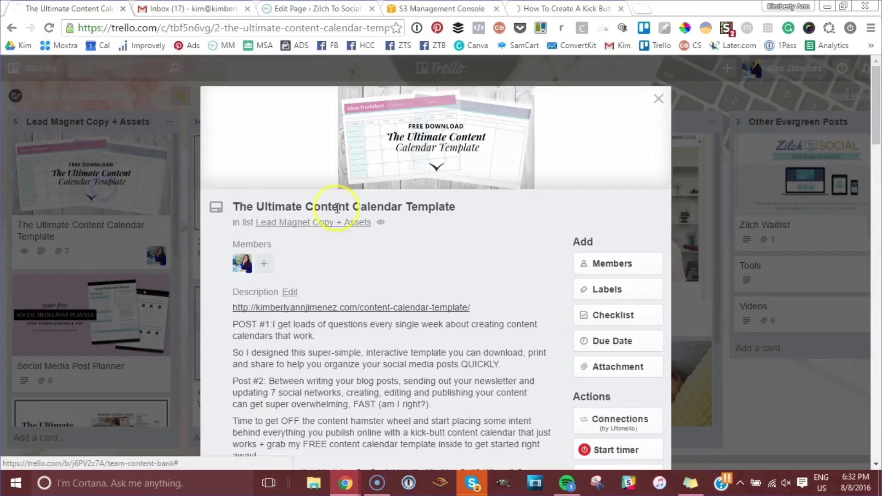
pyautogui.scroll(-3, 538, 381)
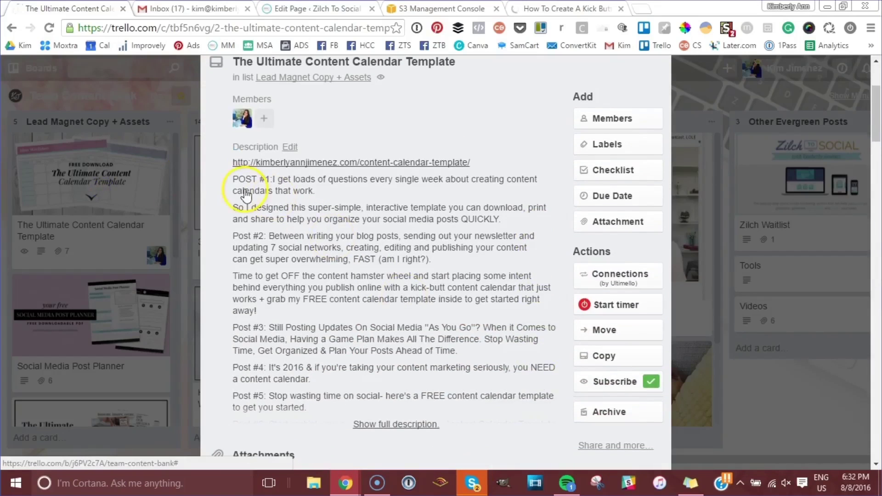
pyautogui.scroll(-1, 310, 358)
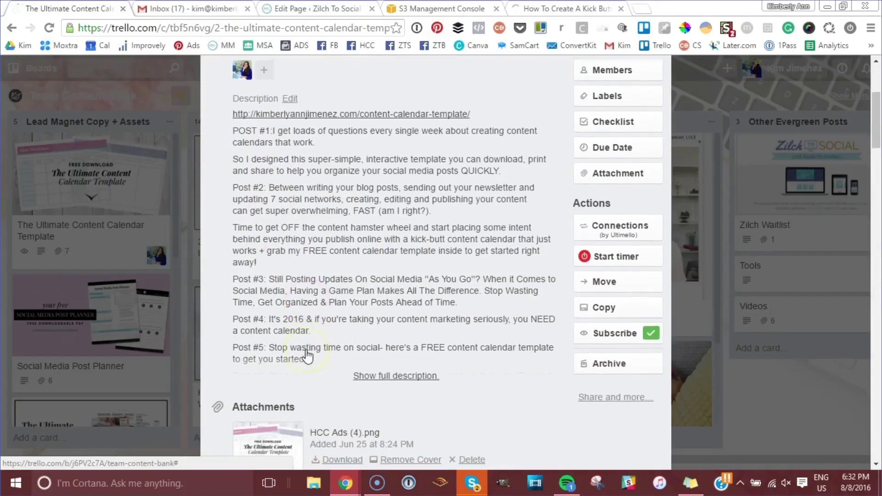
pyautogui.click(396, 370)
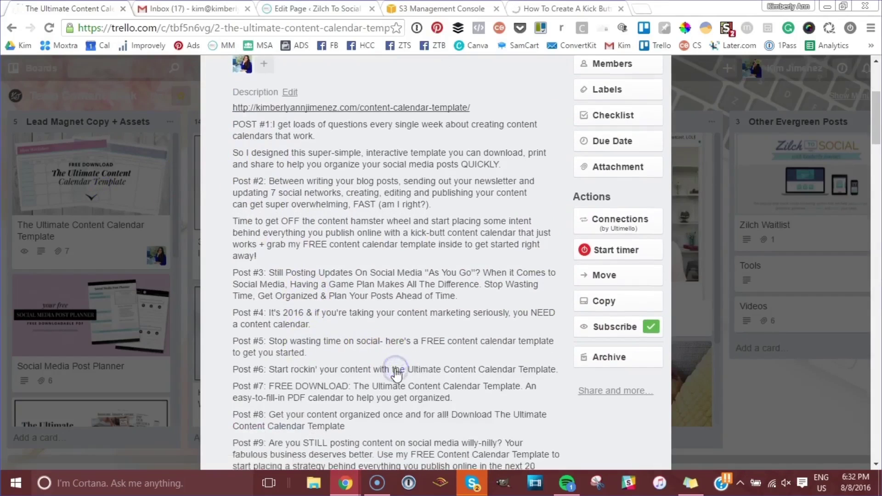
pyautogui.scroll(-4, 396, 375)
pyautogui.scroll(-4, 395, 374)
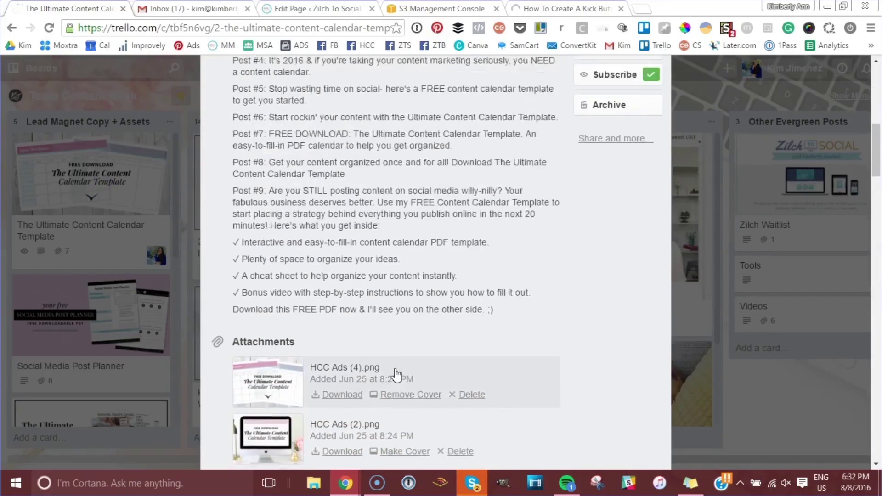
# Step: Show all attachments of the content calendar card, look through them down to the Activity section, and close the card
pyautogui.click(380, 360)
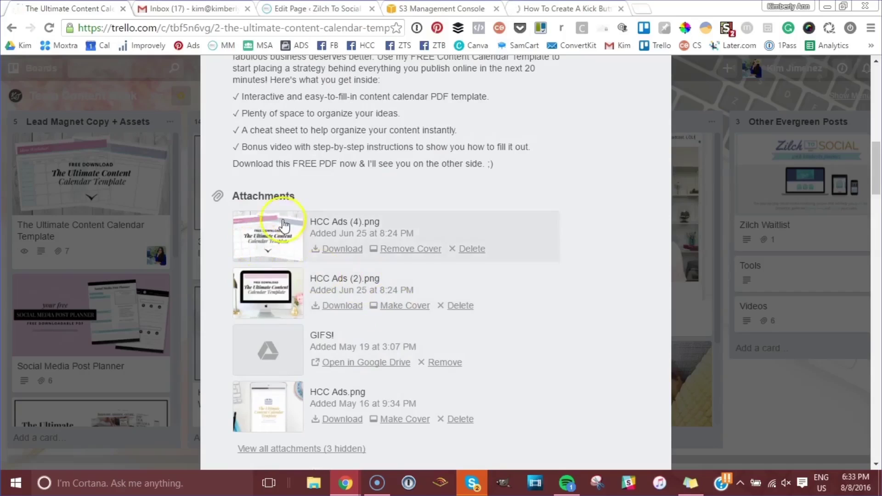
pyautogui.scroll(-3, 324, 349)
pyautogui.click(298, 286)
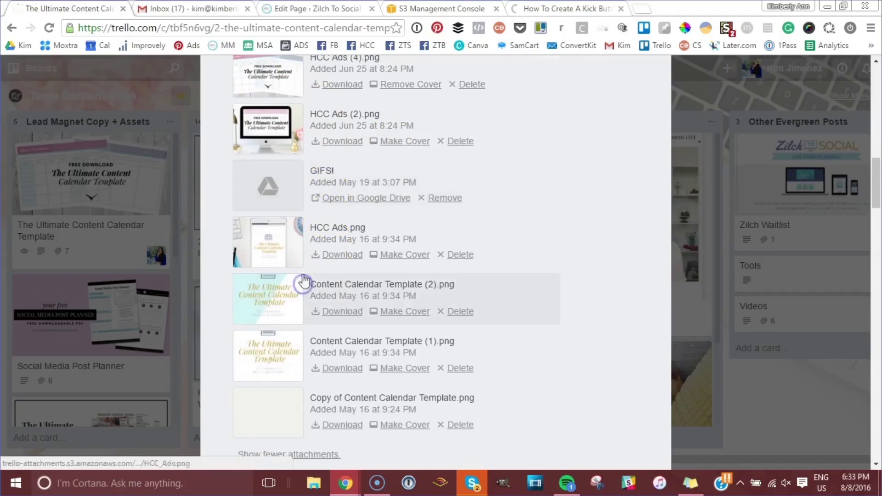
pyautogui.scroll(-4, 348, 314)
pyautogui.scroll(5, 346, 317)
pyautogui.scroll(-10, 346, 317)
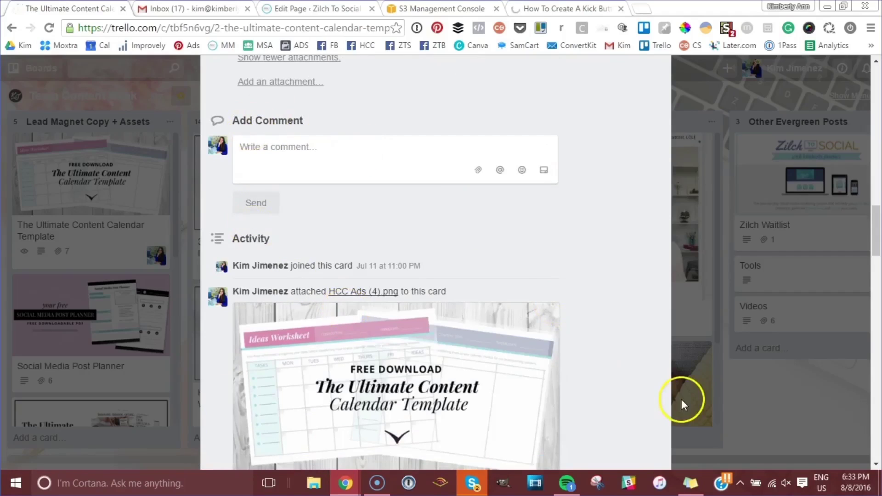
pyautogui.click(762, 374)
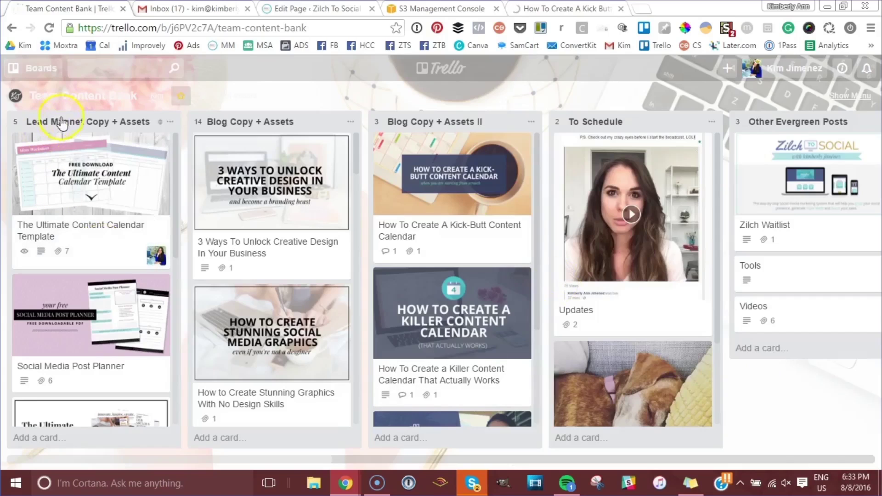
# Step: Look through the cards in the Blog Copy + Assets list and return to its first card
pyautogui.scroll(-3, 299, 262)
pyautogui.scroll(-15, 299, 265)
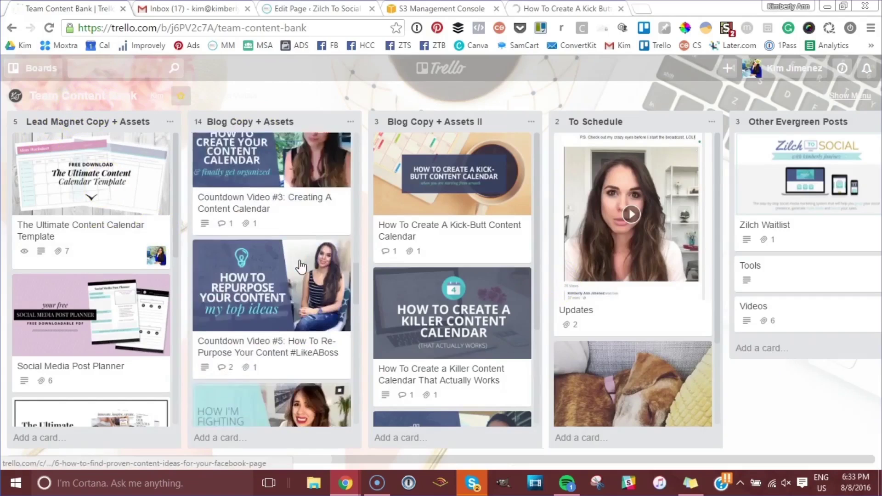
pyautogui.scroll(-15, 299, 265)
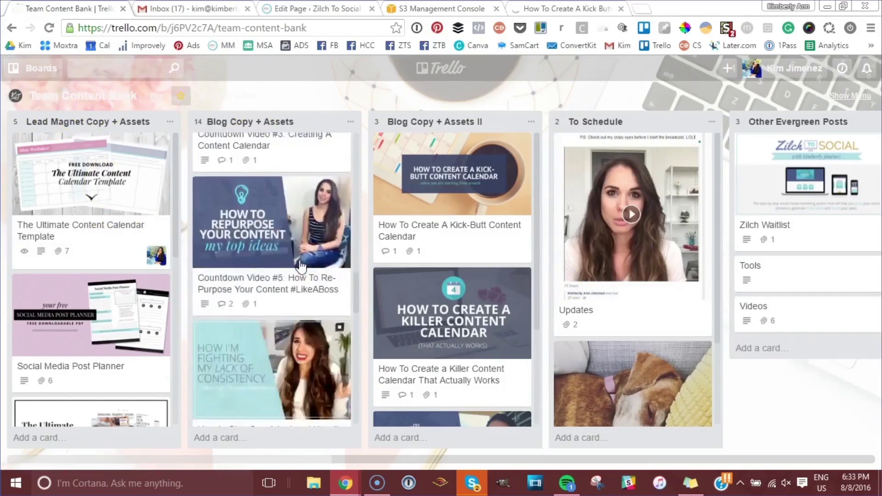
pyautogui.scroll(20, 300, 265)
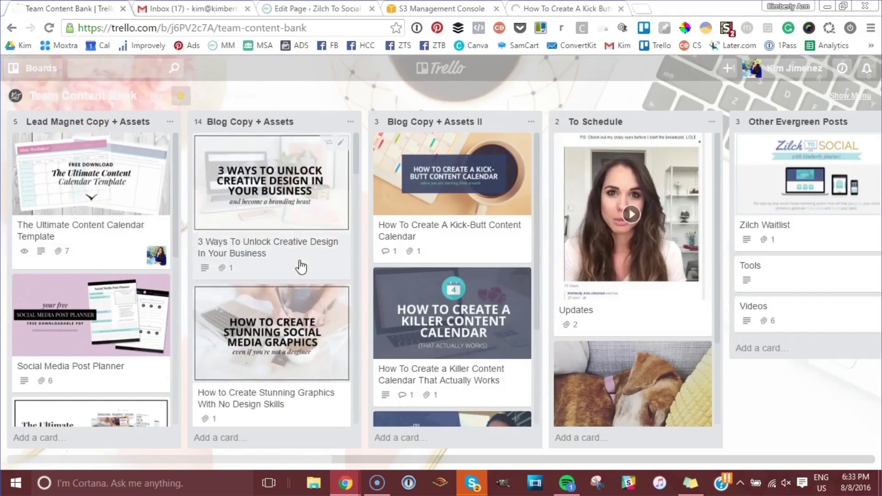
# Step: Look through the Team Content Bank lists from Blog Copy + Assets to Programs, including the To Schedule cards, and return to the first list
pyautogui.hscroll(3, 448, 158)
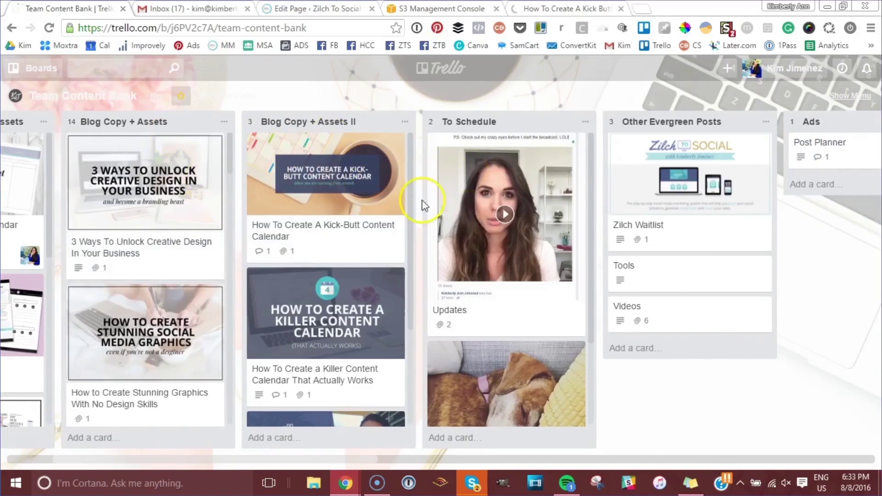
pyautogui.hscroll(3, 418, 196)
pyautogui.scroll(-2, 354, 381)
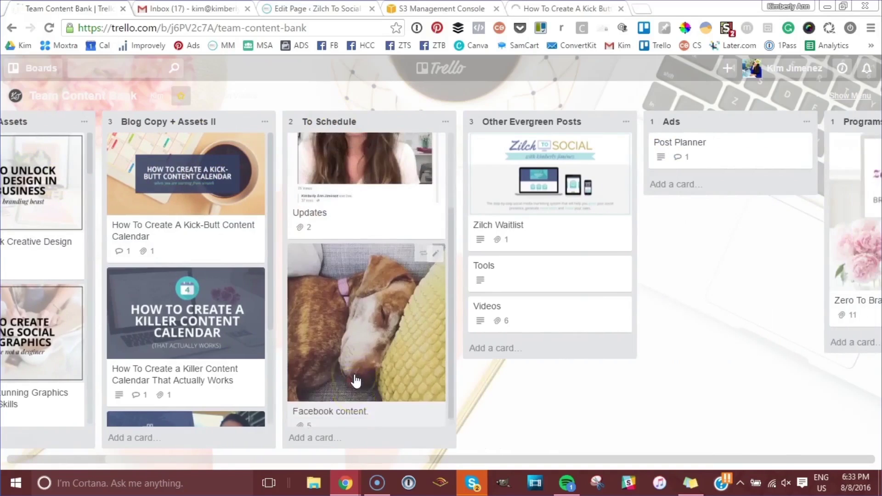
pyautogui.scroll(3, 354, 381)
pyautogui.hscroll(8, 539, 216)
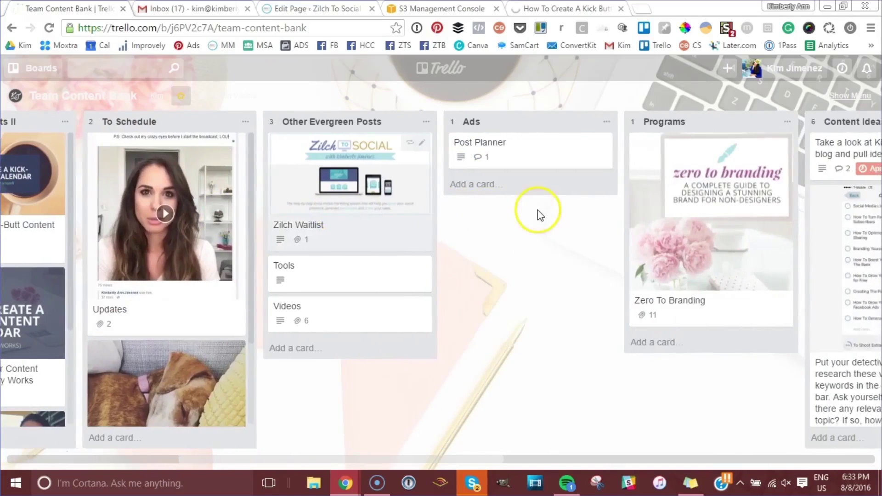
pyautogui.hscroll(-13, 539, 215)
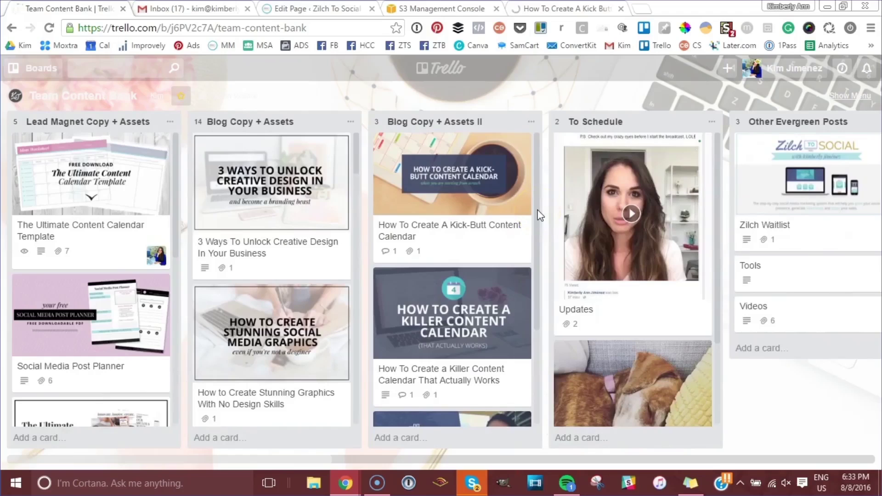
# Step: Open the starred board Training Library, look through its lists as far as Email Marketing Videos, and return to the Content Videos list
pyautogui.click(25, 71)
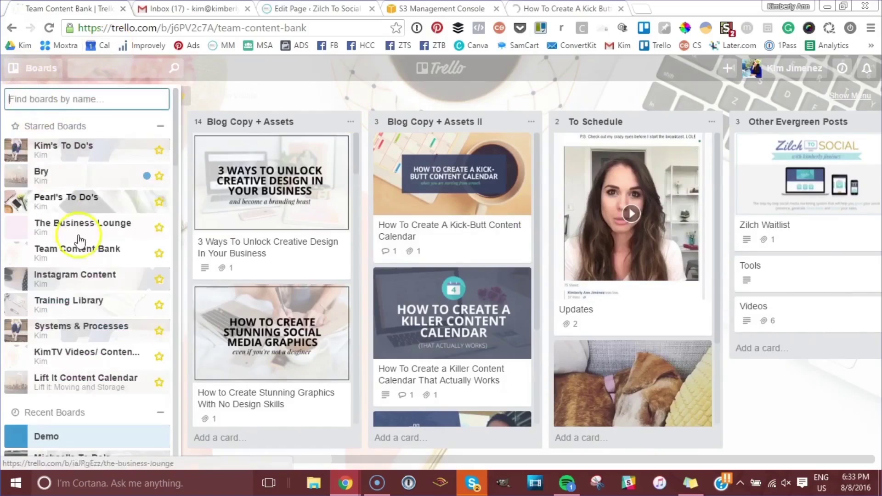
pyautogui.click(108, 314)
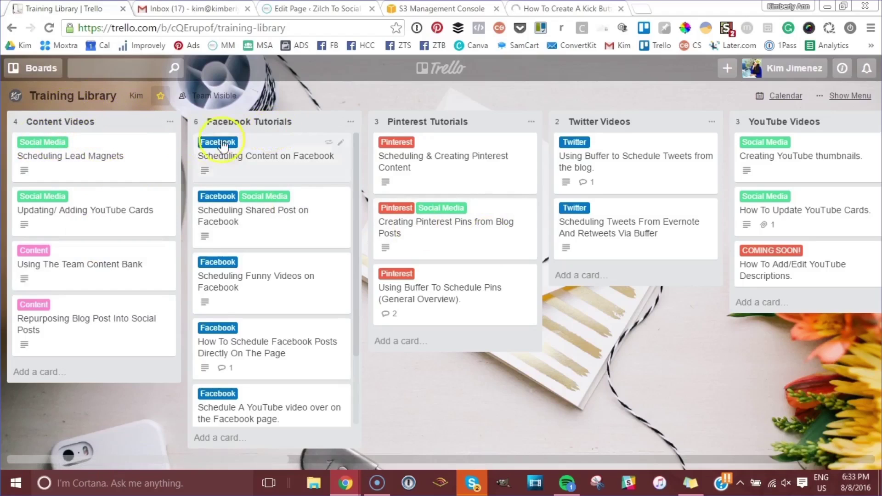
pyautogui.hscroll(15, 557, 209)
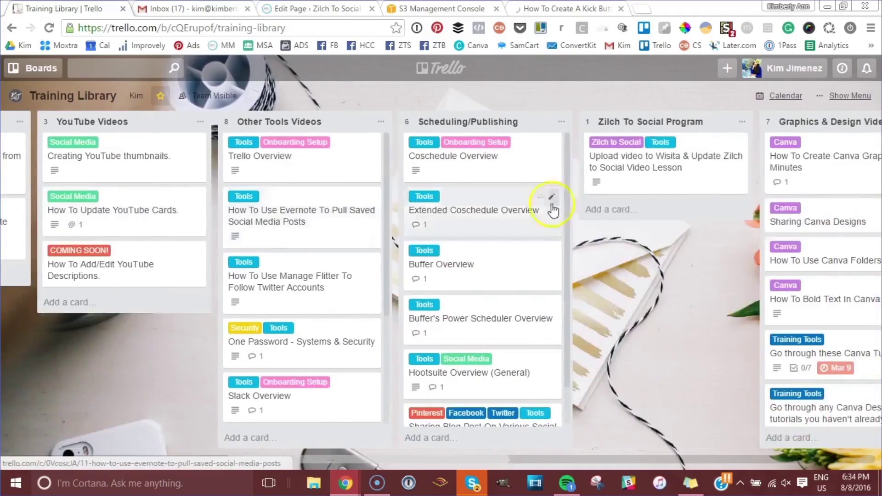
pyautogui.hscroll(13, 553, 209)
pyautogui.hscroll(-8, 552, 209)
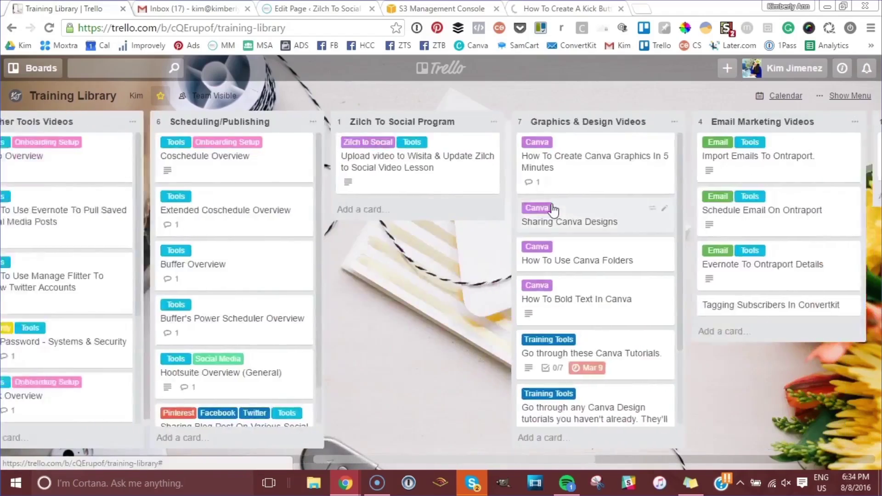
pyautogui.hscroll(-20, 553, 209)
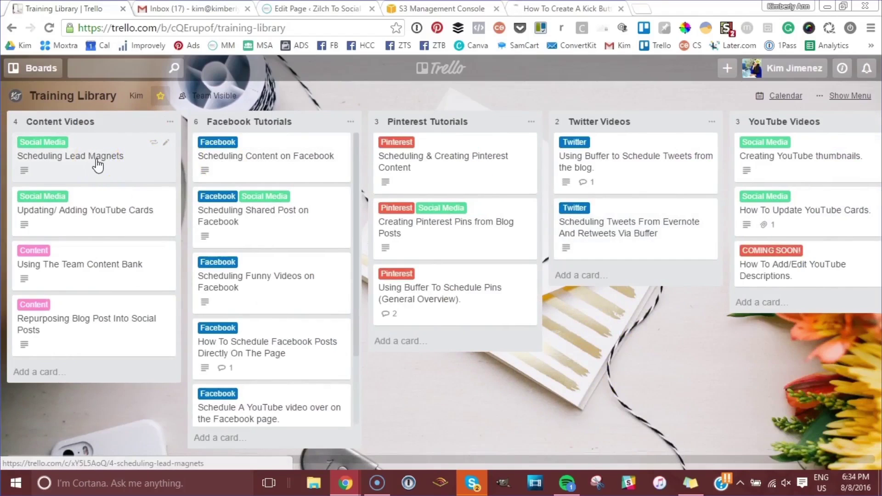
# Step: Open the Scheduling Content on Facebook card, view its Tutorial Video 1 link, and close both the video page and the card
pyautogui.click(69, 168)
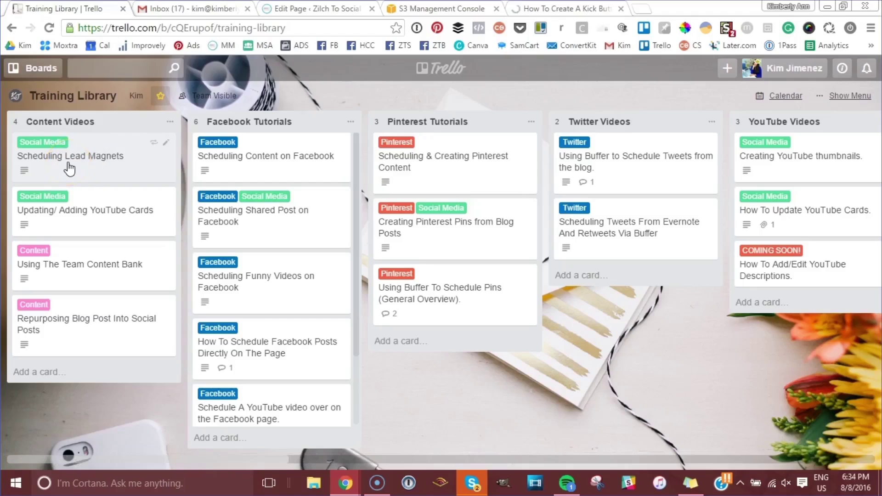
pyautogui.click(83, 173)
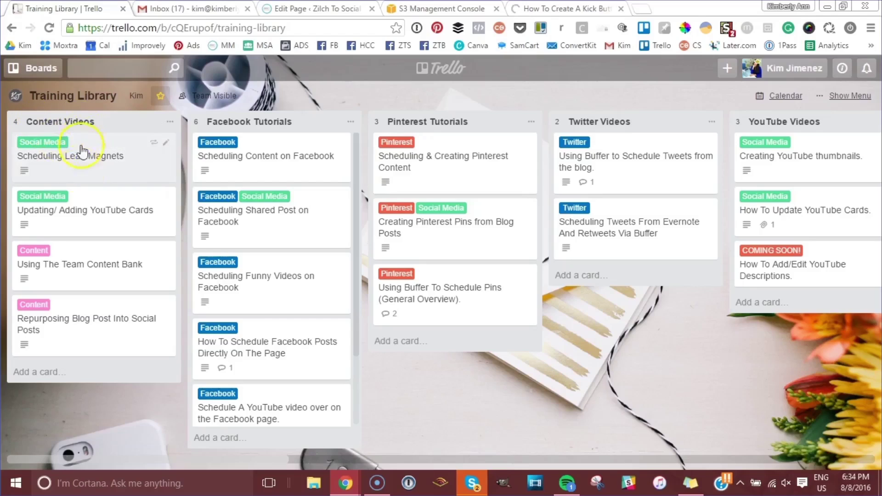
pyautogui.click(235, 172)
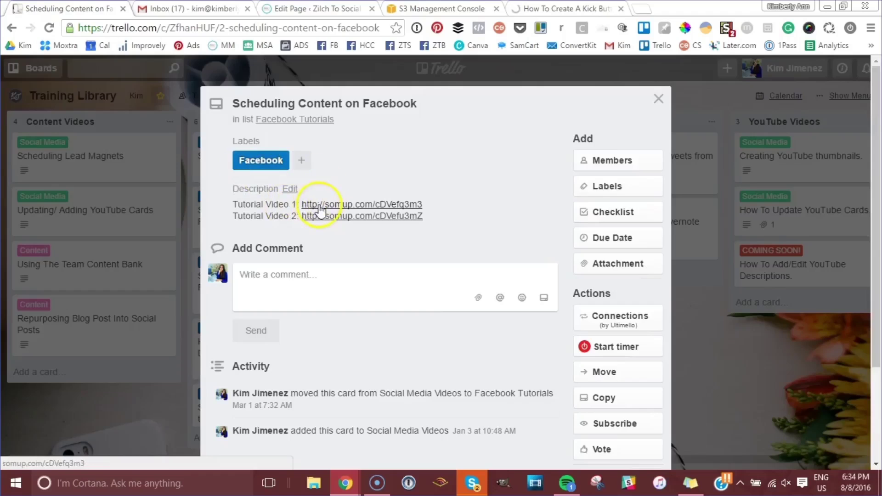
pyautogui.click(320, 207)
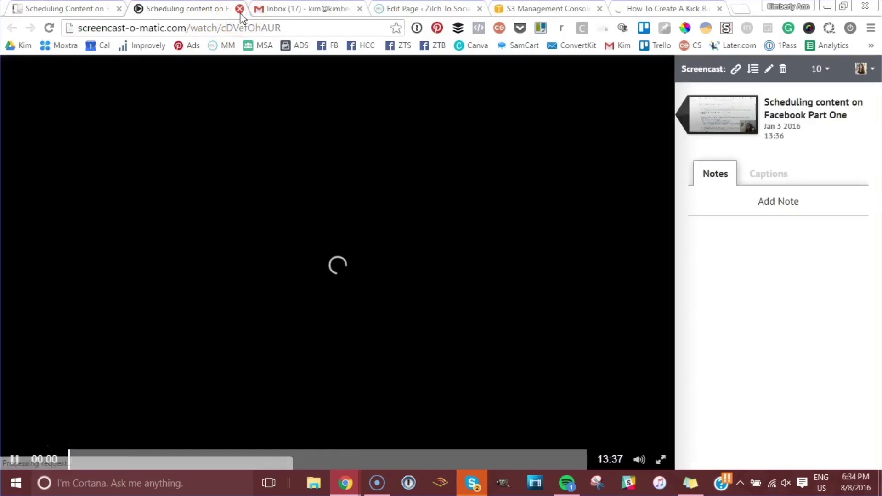
pyautogui.click(240, 8)
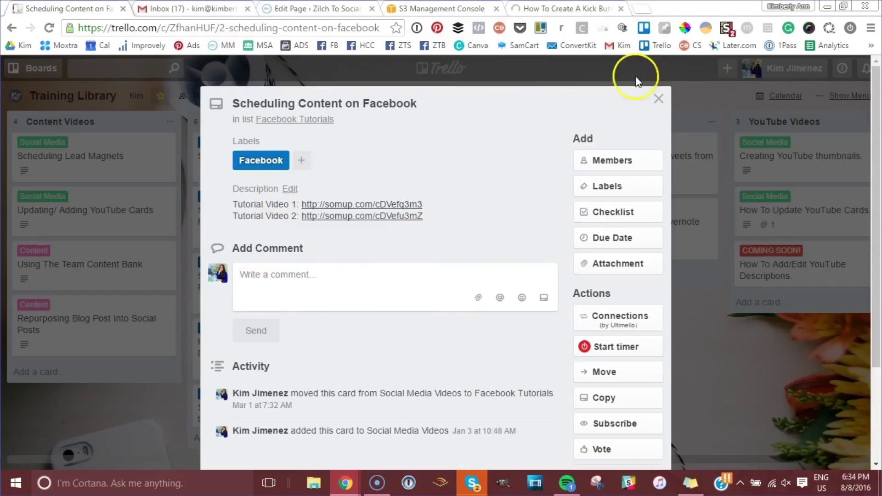
pyautogui.click(658, 98)
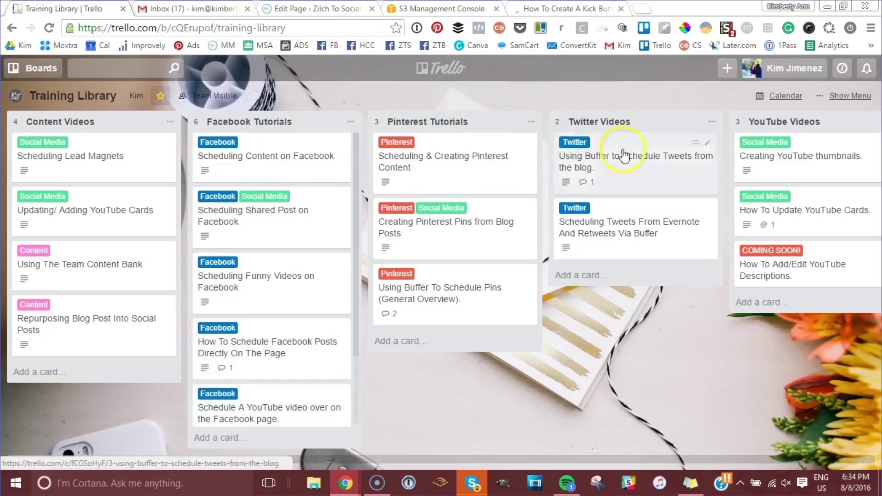
# Step: Look through the Training Library lists from Twitter Videos to Zilch To Social Program and return to the first list
pyautogui.hscroll(5, 754, 181)
pyautogui.hscroll(8, 751, 186)
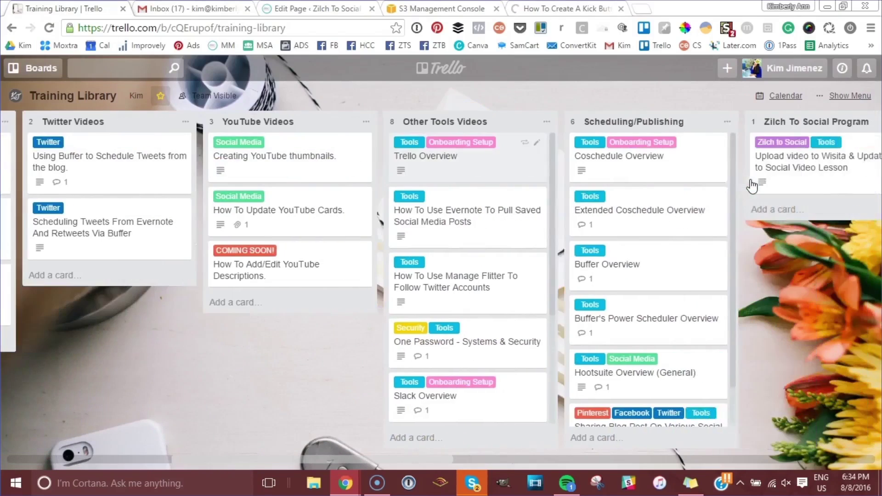
pyautogui.hscroll(-13, 752, 186)
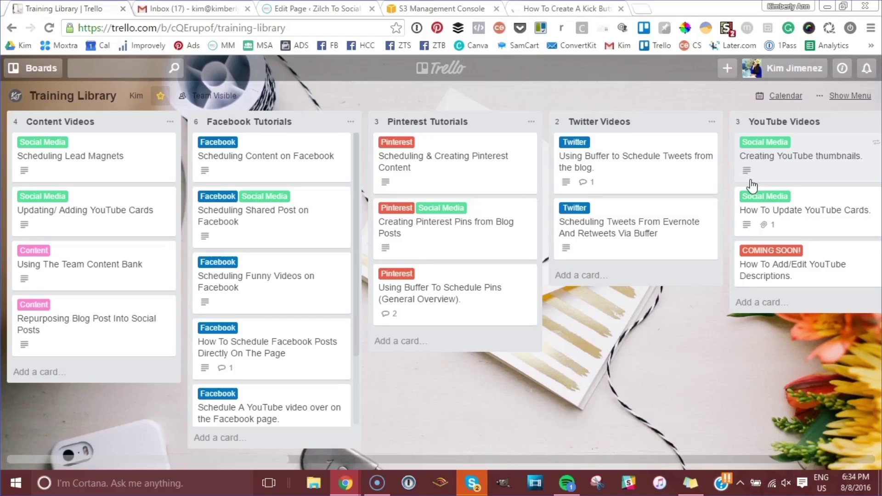
# Step: Open the starred board KimTV Videos/ Content Ideas and look through its lists from To Edit to Planning/Brainstorming and back
pyautogui.click(20, 71)
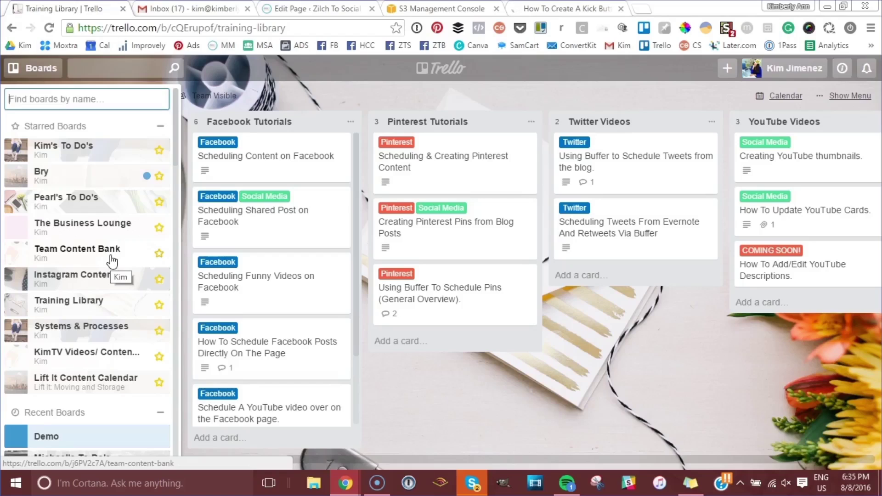
pyautogui.click(65, 236)
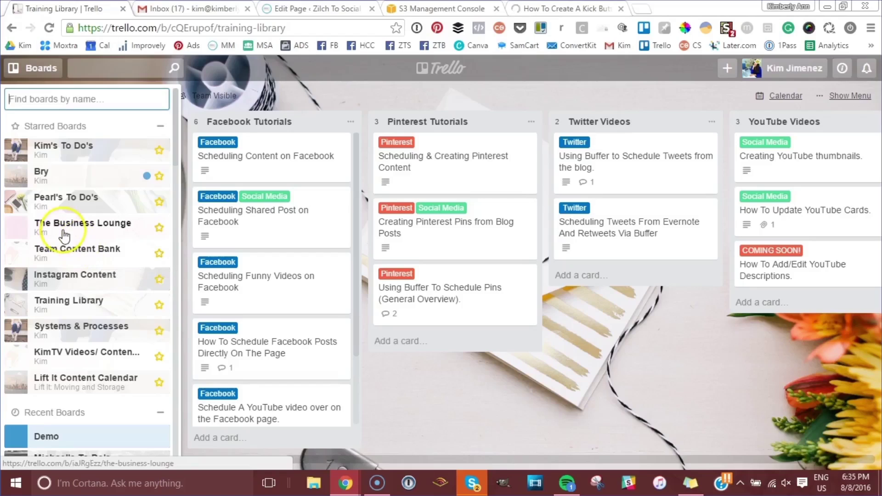
pyautogui.click(88, 214)
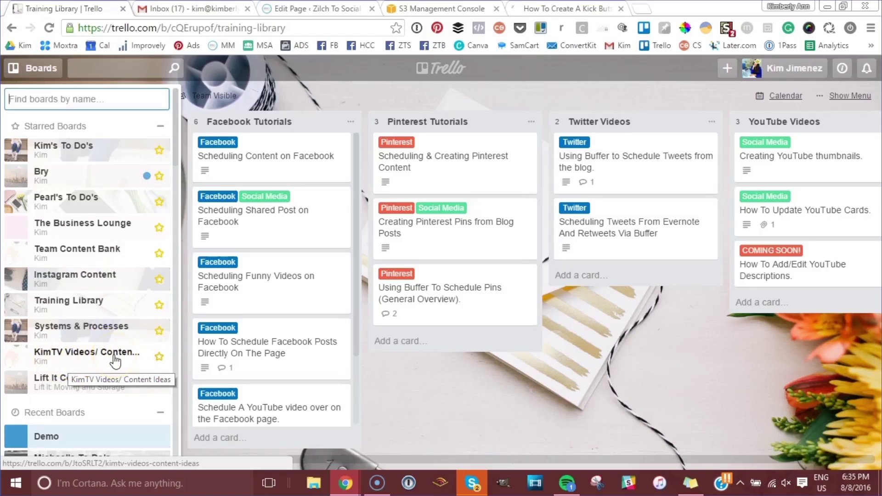
pyautogui.click(71, 355)
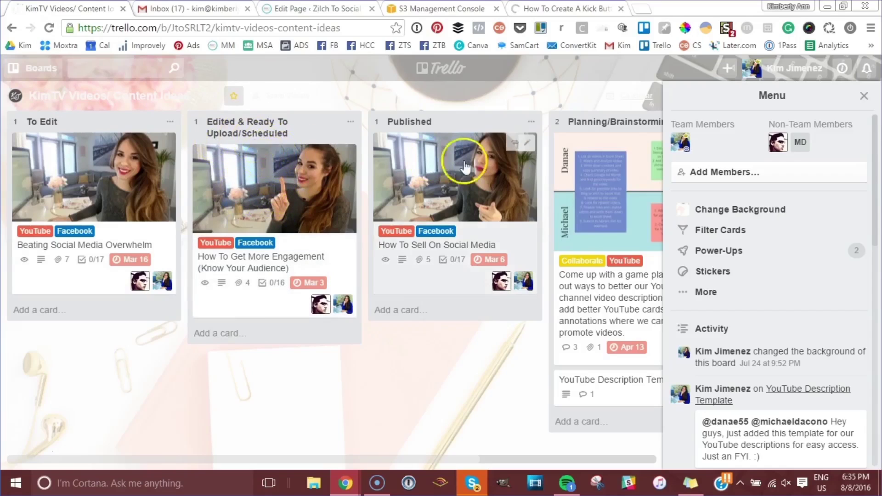
pyautogui.hscroll(3, 557, 211)
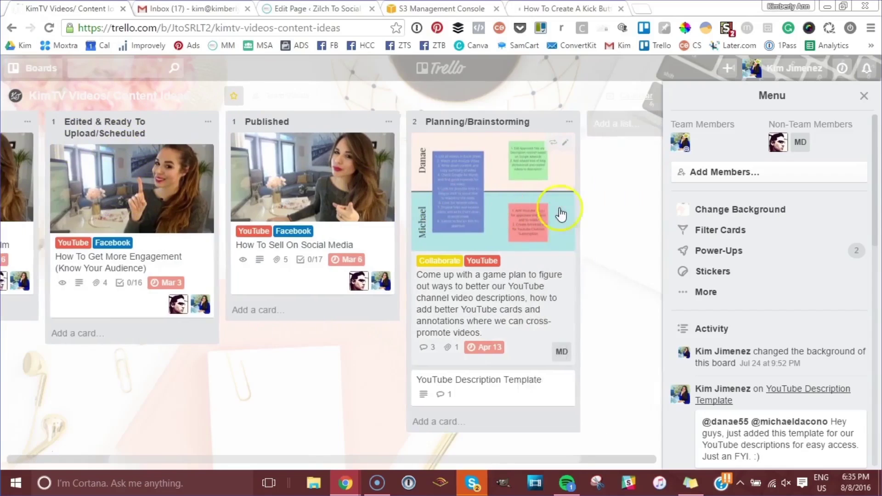
pyautogui.hscroll(-3, 495, 204)
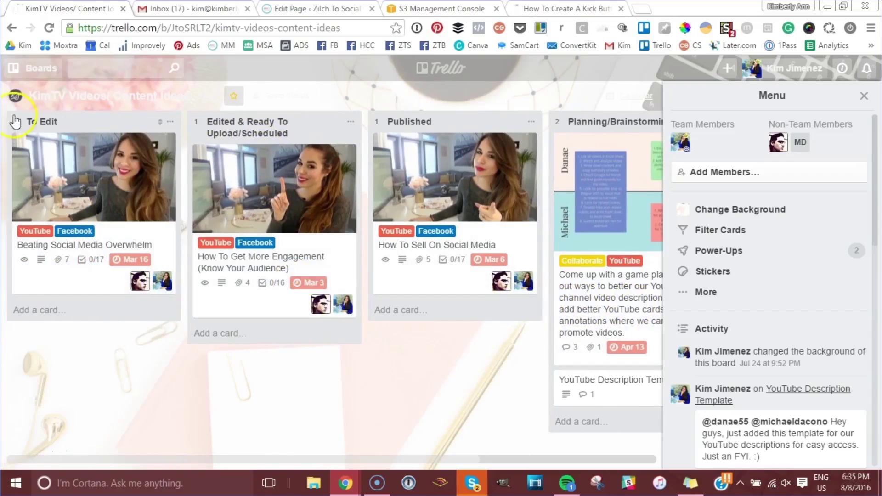
# Step: Return to the board owner's personal To Do's board, the first of the starred boards
pyautogui.click(43, 73)
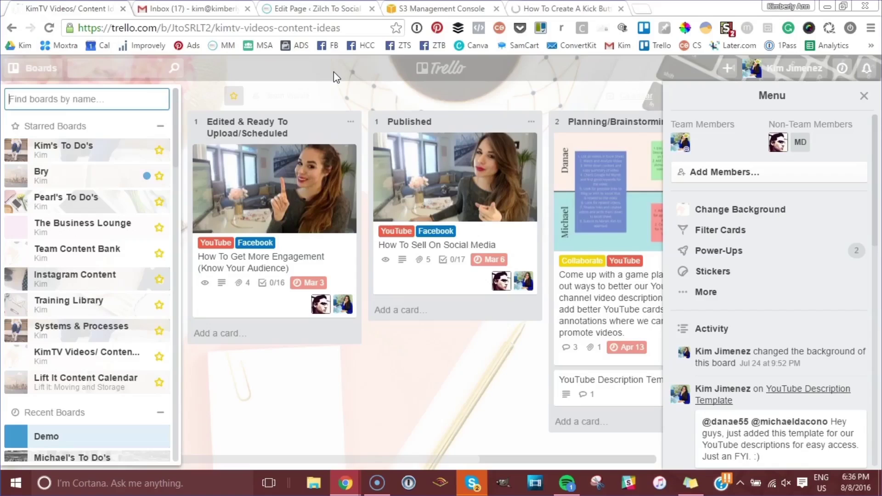
pyautogui.click(247, 383)
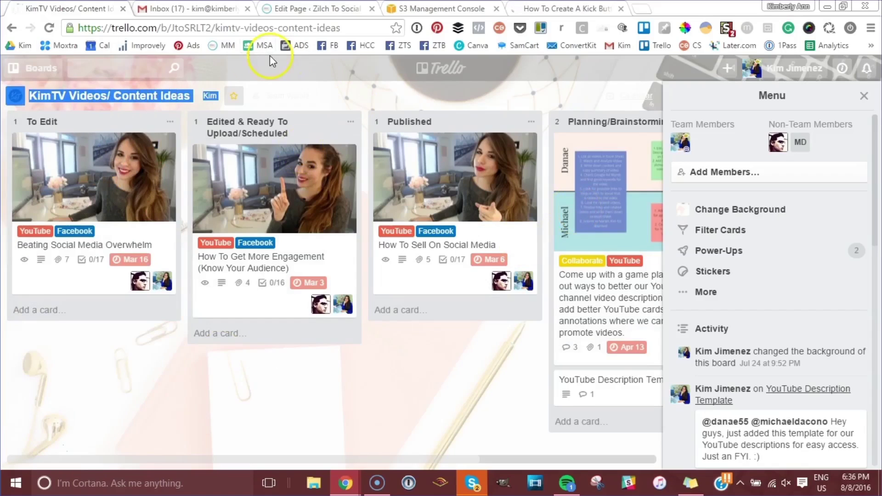
pyautogui.click(39, 69)
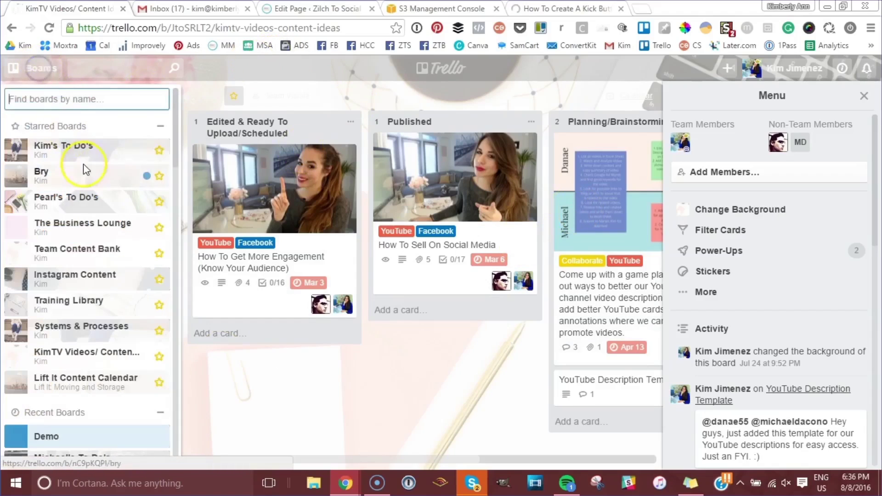
pyautogui.click(102, 153)
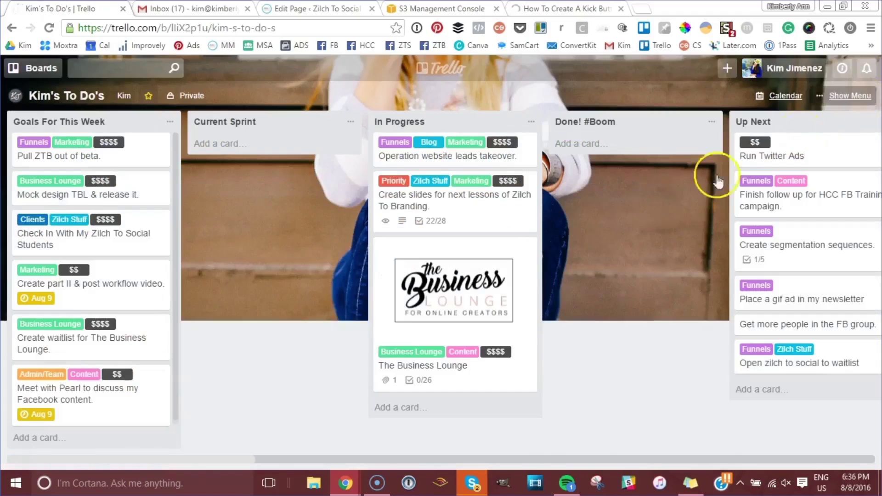
pyautogui.click(592, 222)
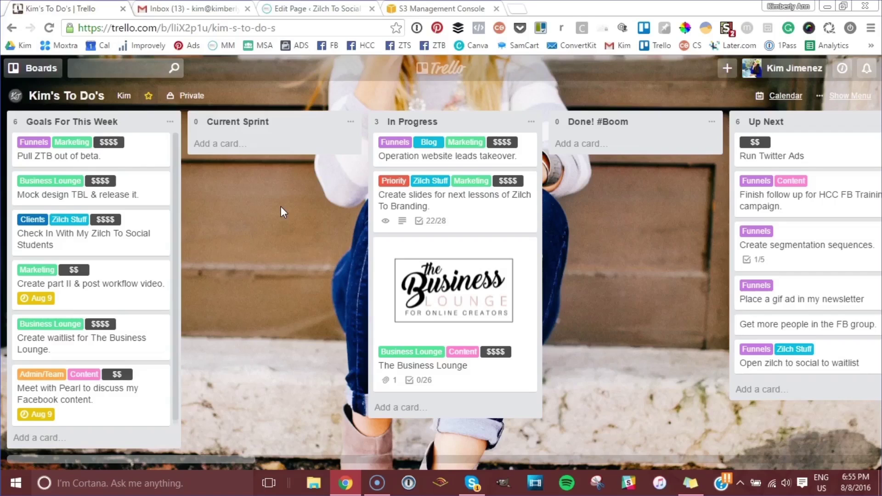
pyautogui.click(18, 439)
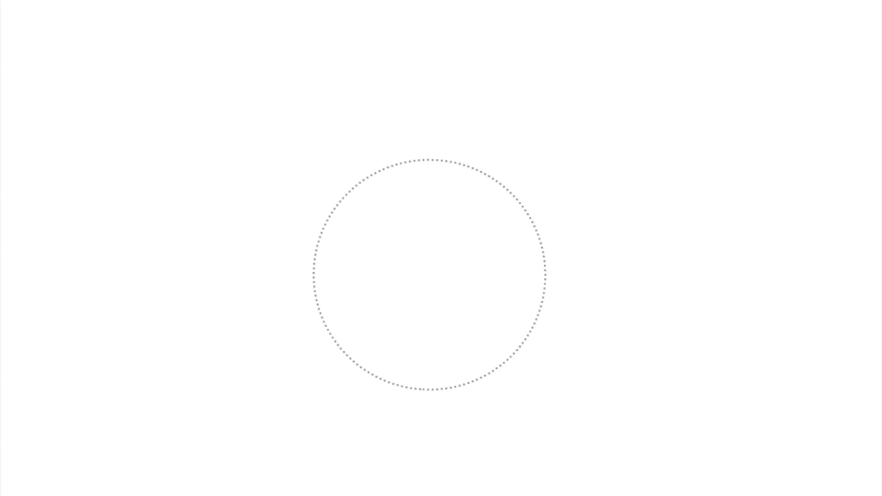